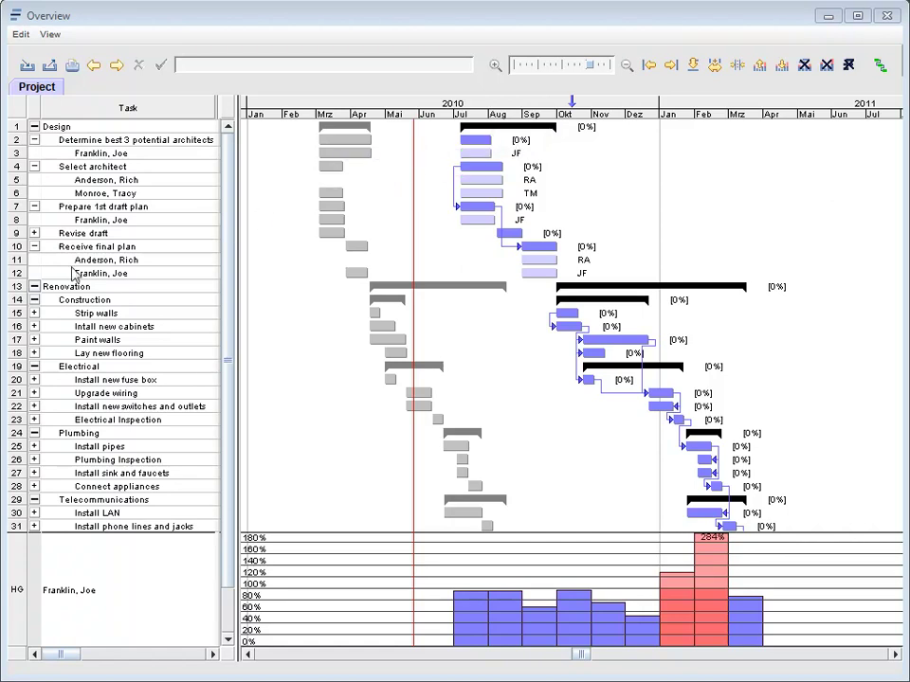
- Collapse the Renovation group and add the tasks Project Management and Meetings below it
click(34, 287)
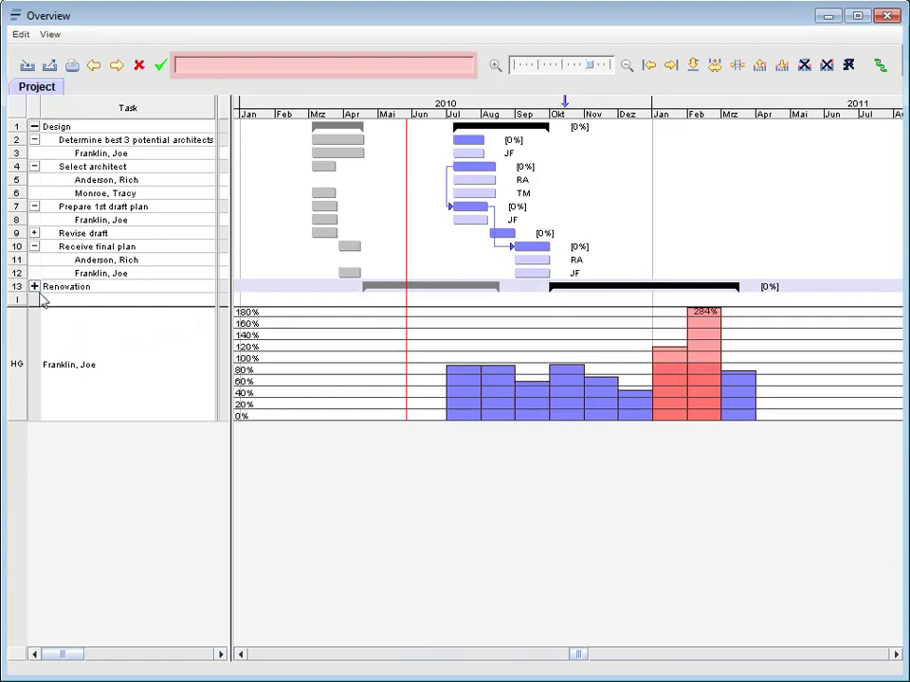
click(64, 301)
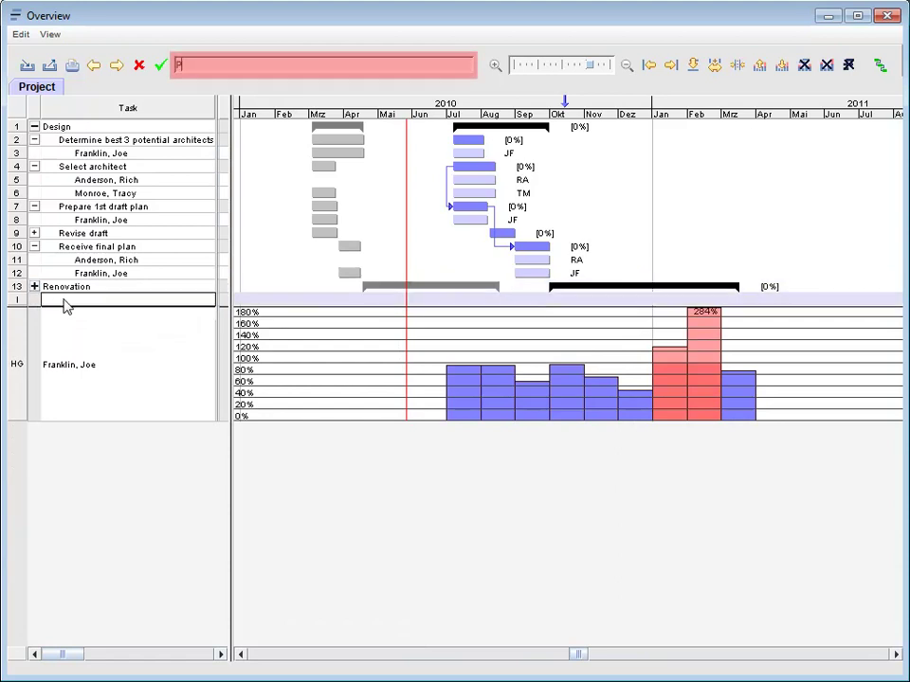
text(Project Manageme)
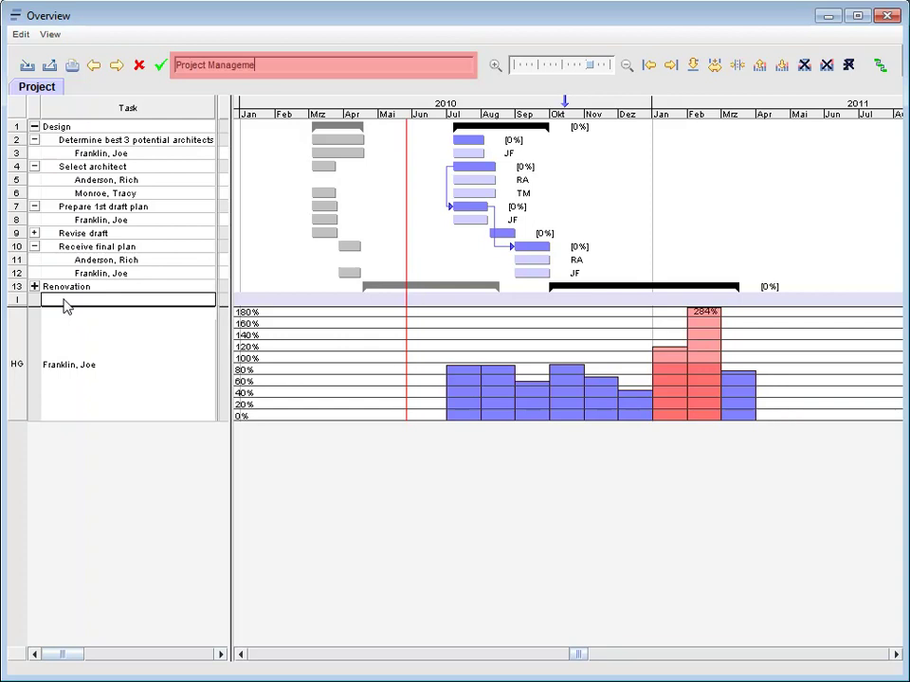
text(nt)
key(Return)
text(Meetings)
key(Return)
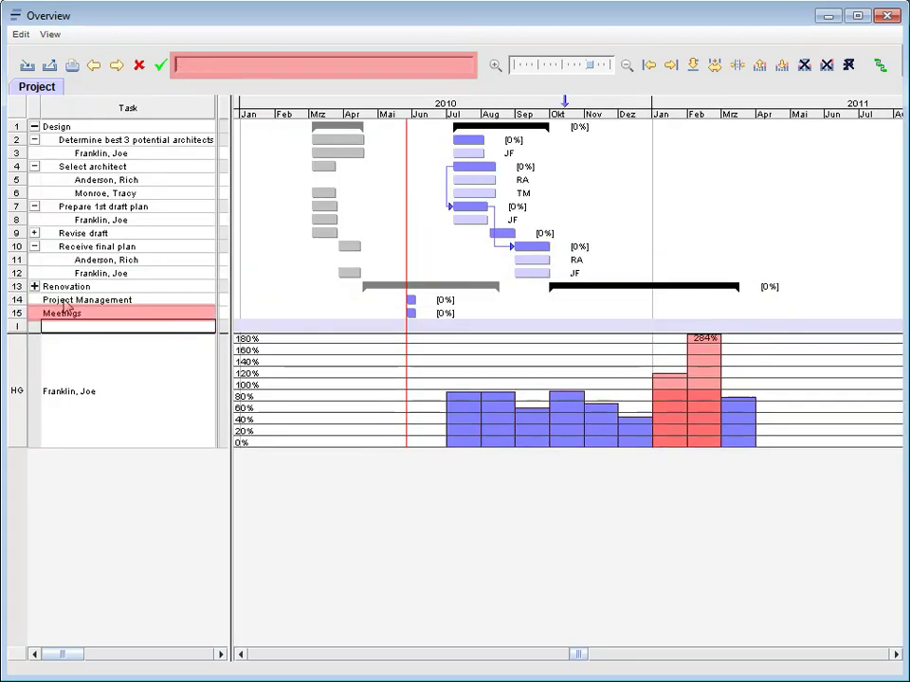
- Add two more tasks named Controlling and Reporting below Meetings
text(Control)
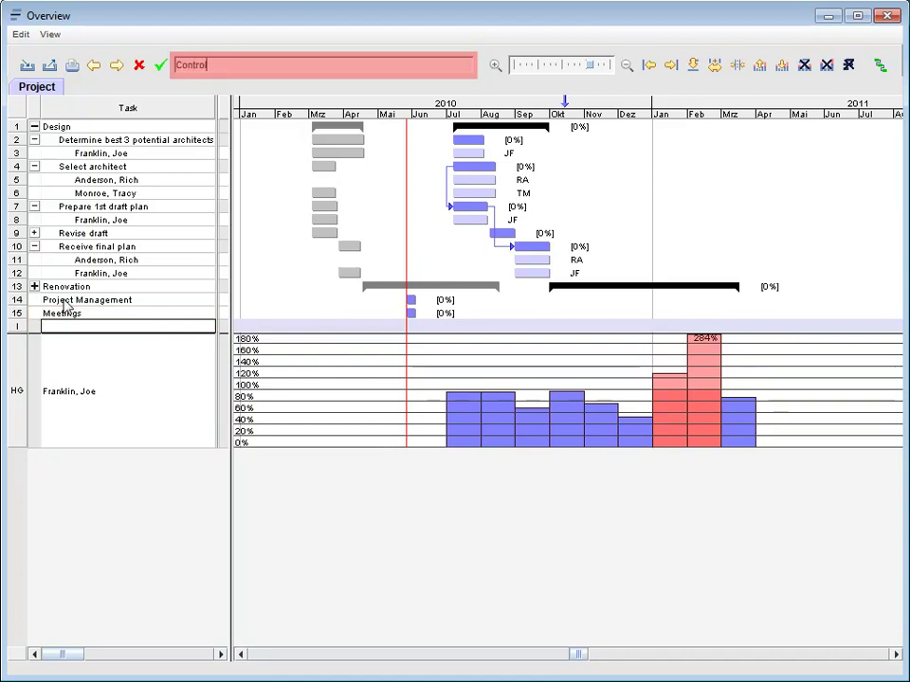
text(ling)
key(Return)
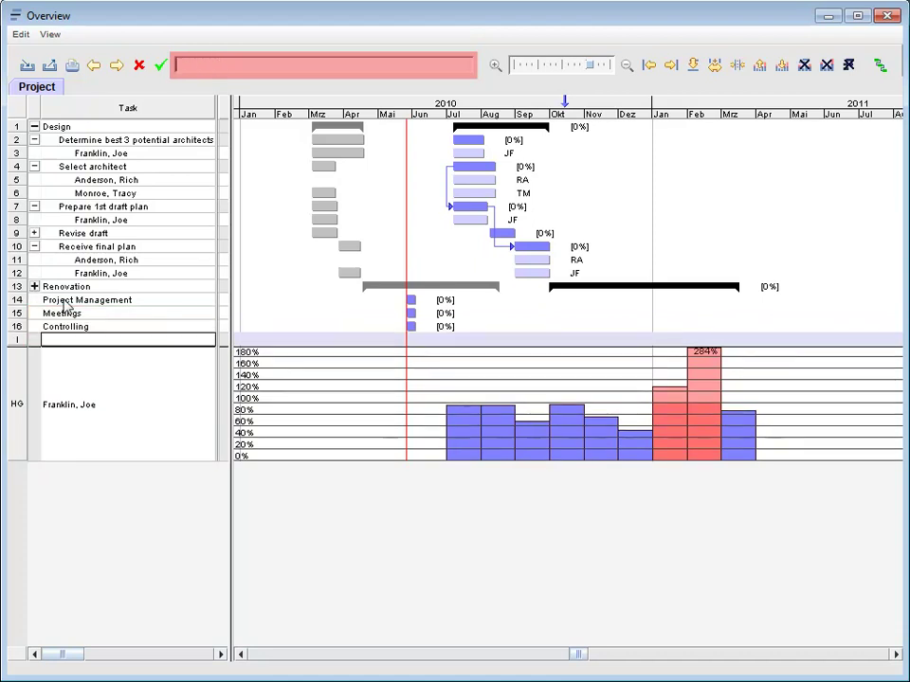
text(Re)
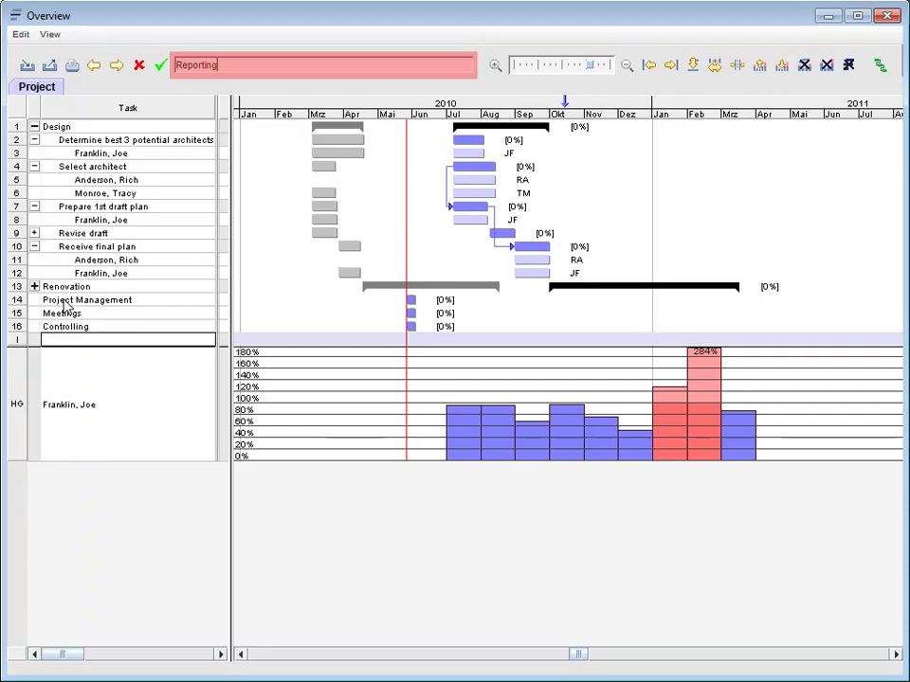
text(porting)
click(161, 64)
- Widen the task table to show the durations and set Project Management, Meetings, Controlling and Reporting to 144 days each
drag(227, 197, 505, 228)
click(492, 299)
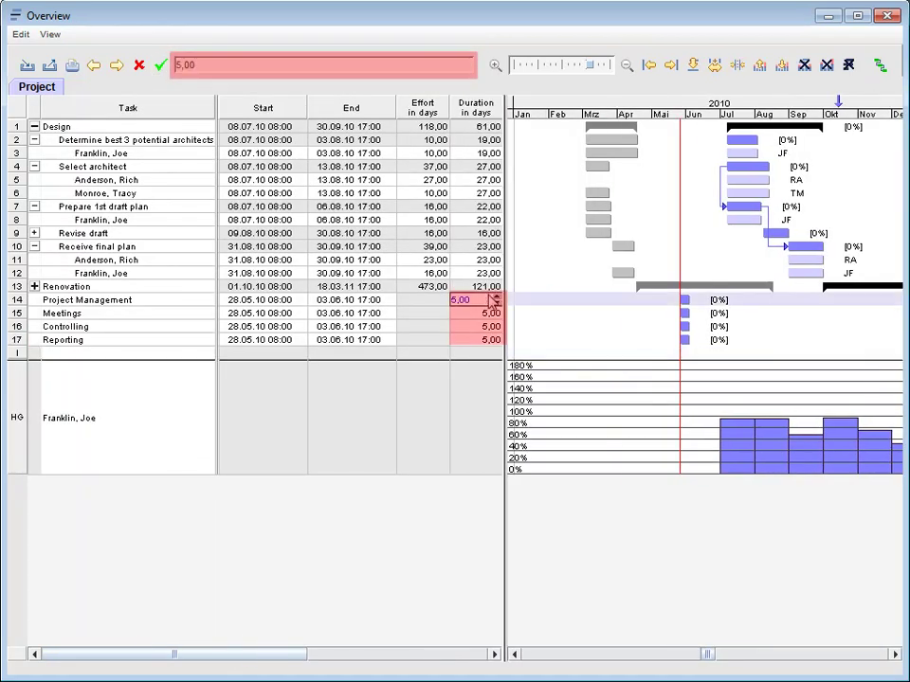
key(Return)
text(144)
key(Return)
text(144)
key(Return)
text(144)
key(Return)
- Duplicate the Reporting task row and rename the copy Reporting Stakeholder
right_click(154, 341)
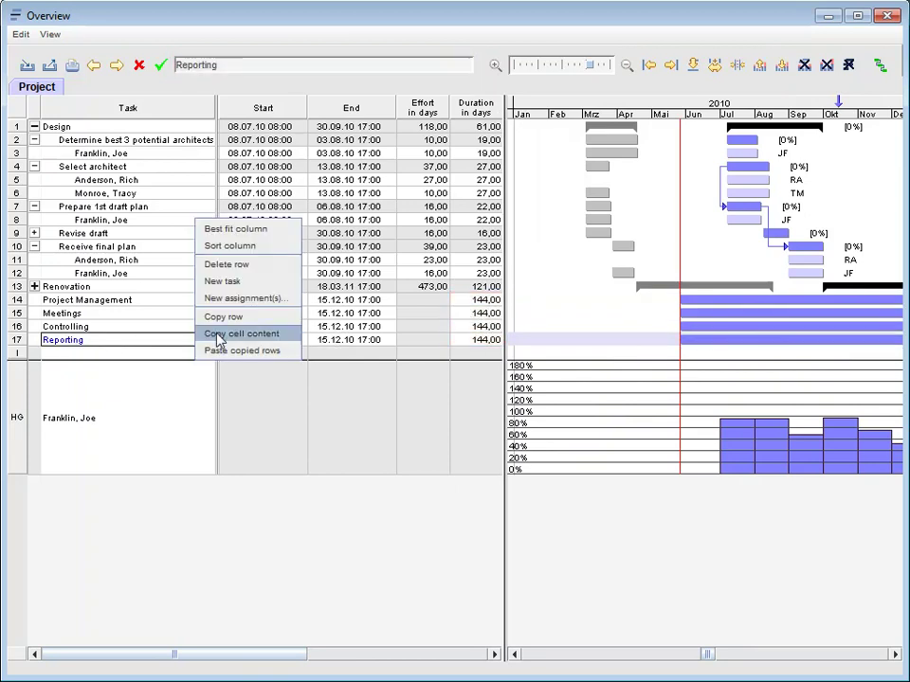
click(227, 317)
right_click(72, 343)
click(91, 347)
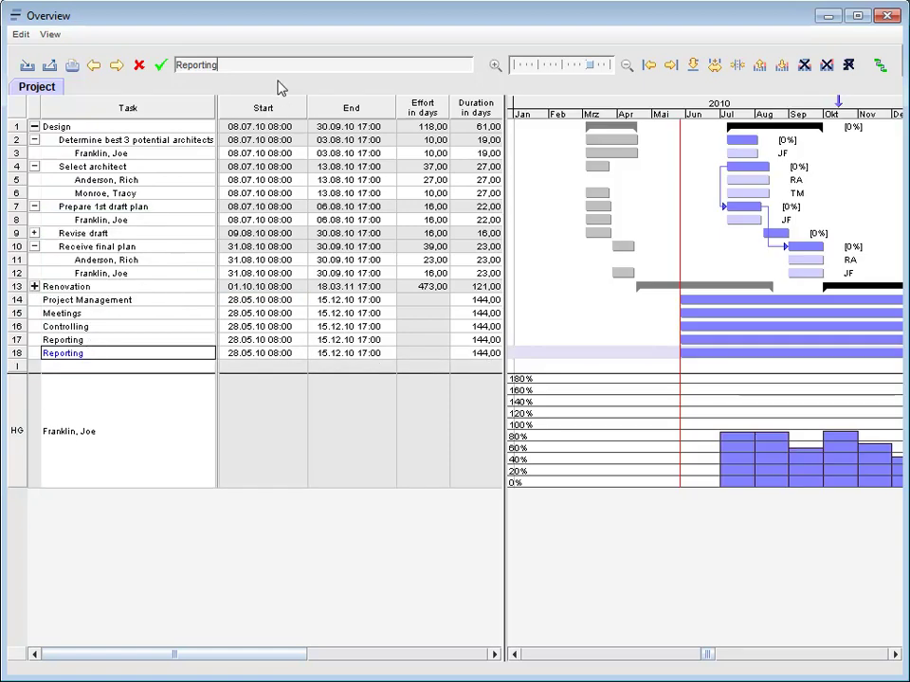
text(Stakeholder)
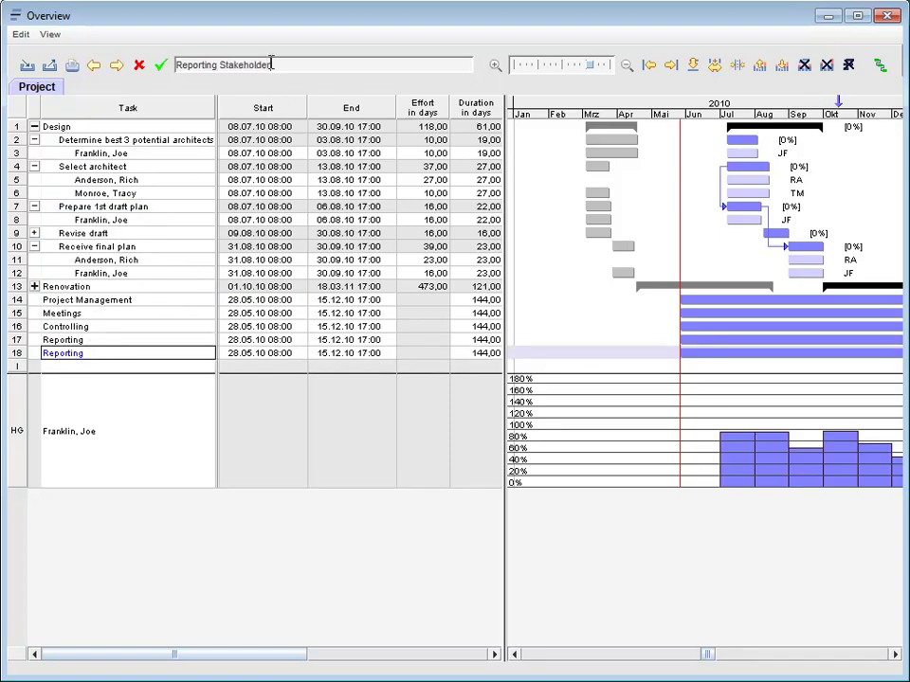
key(Return)
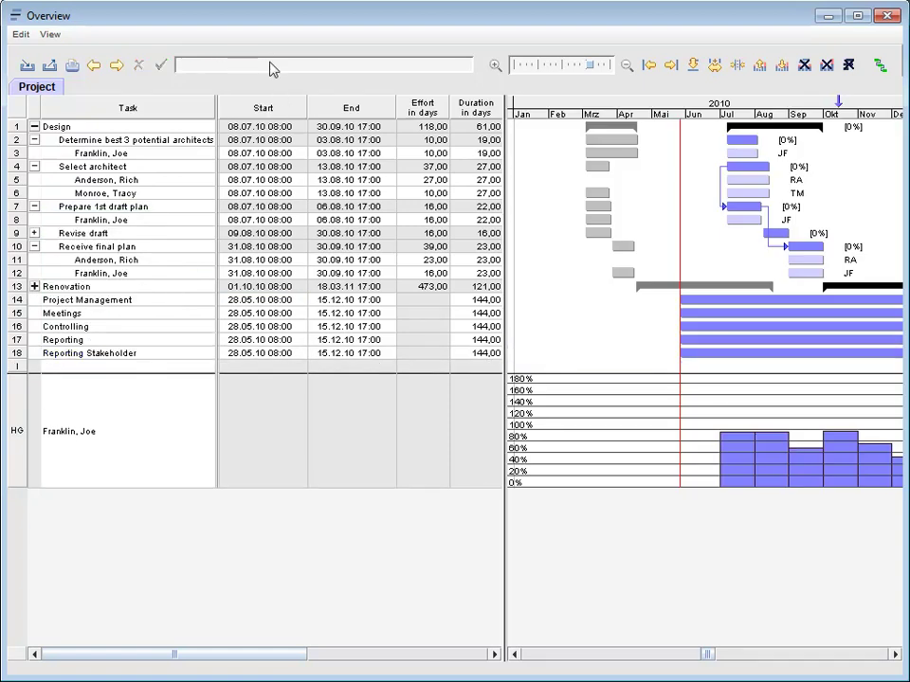
- Rename the original Reporting task as Reporting Management
click(157, 340)
text(Management)
key(Return)
- Indent Meetings, Controlling, Reporting Management and Reporting Stakeholder as subtasks of Project Management
click(16, 313)
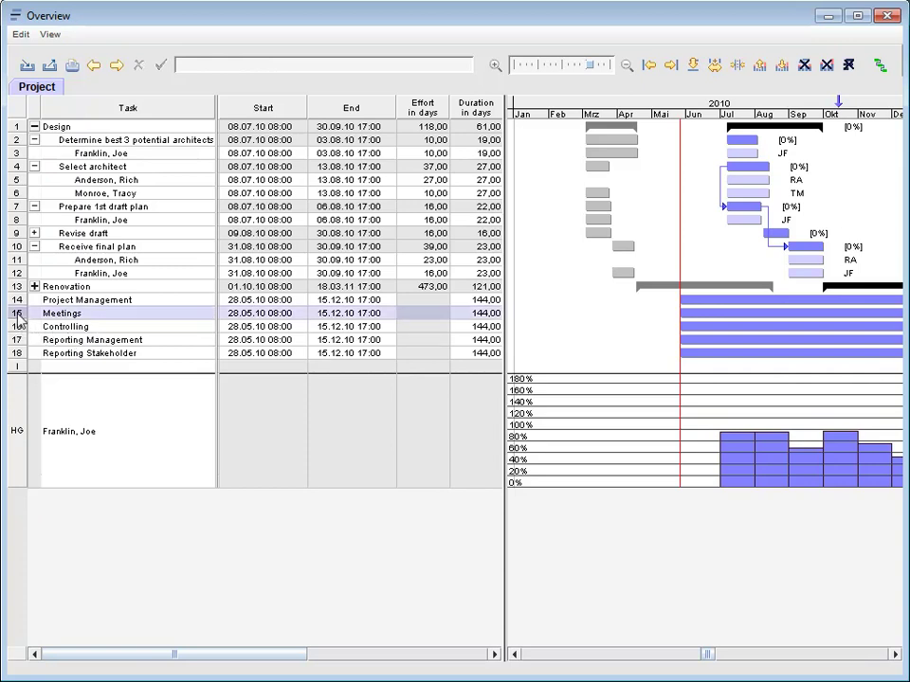
click(118, 68)
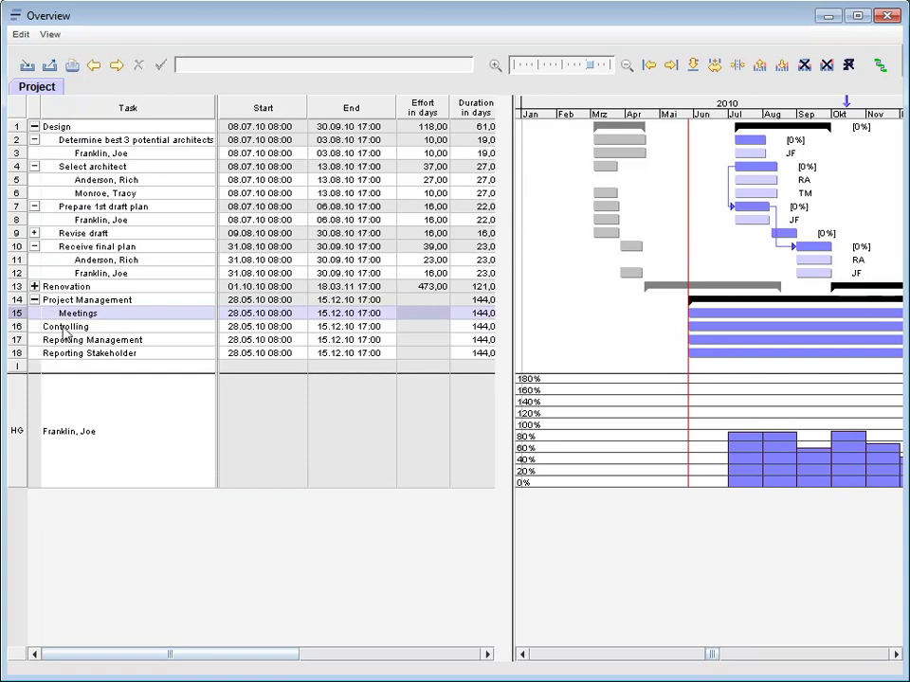
click(33, 327)
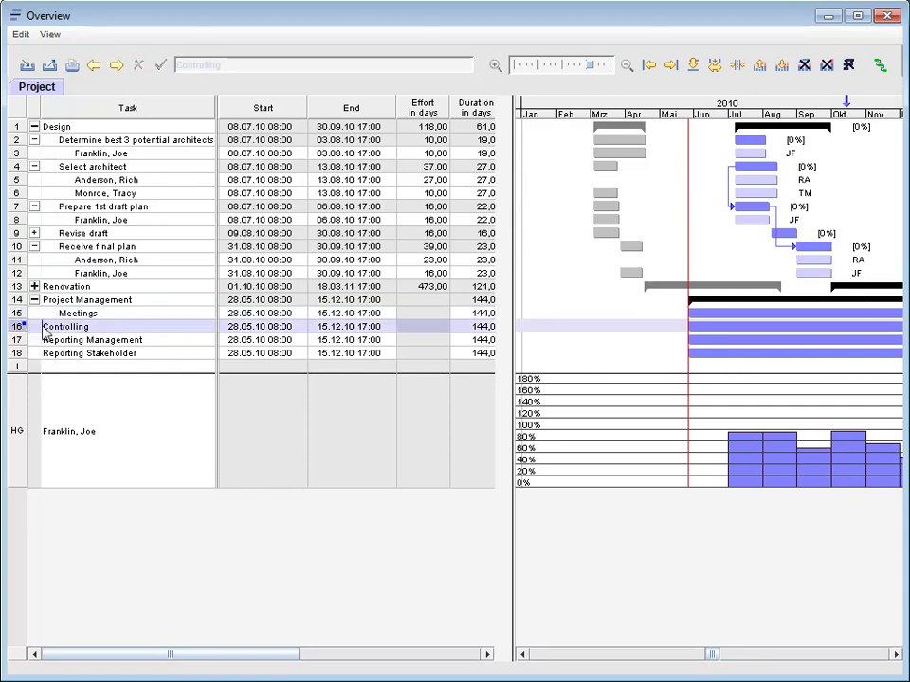
key(Tab)
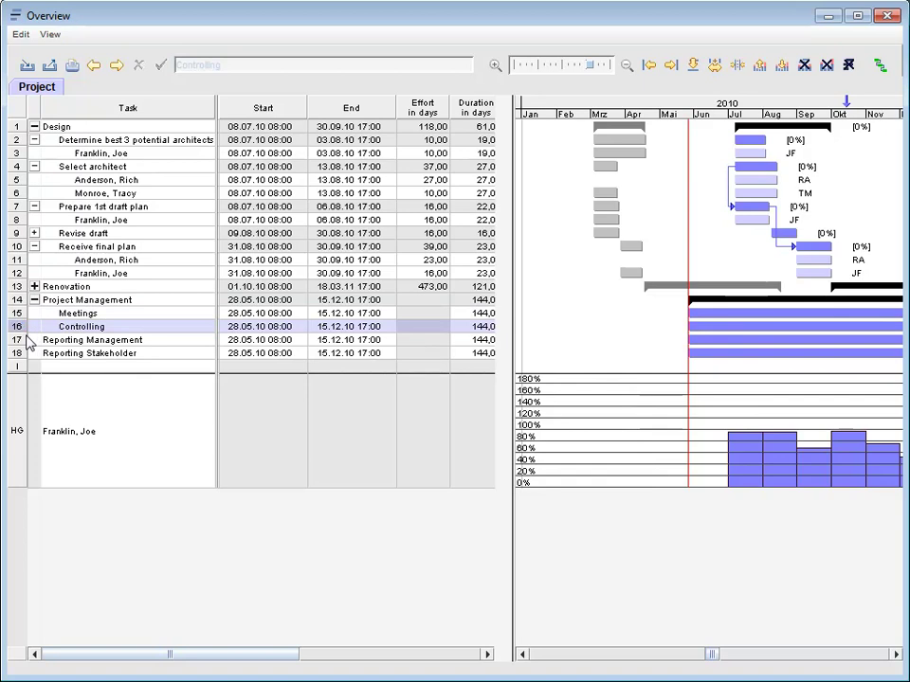
click(37, 340)
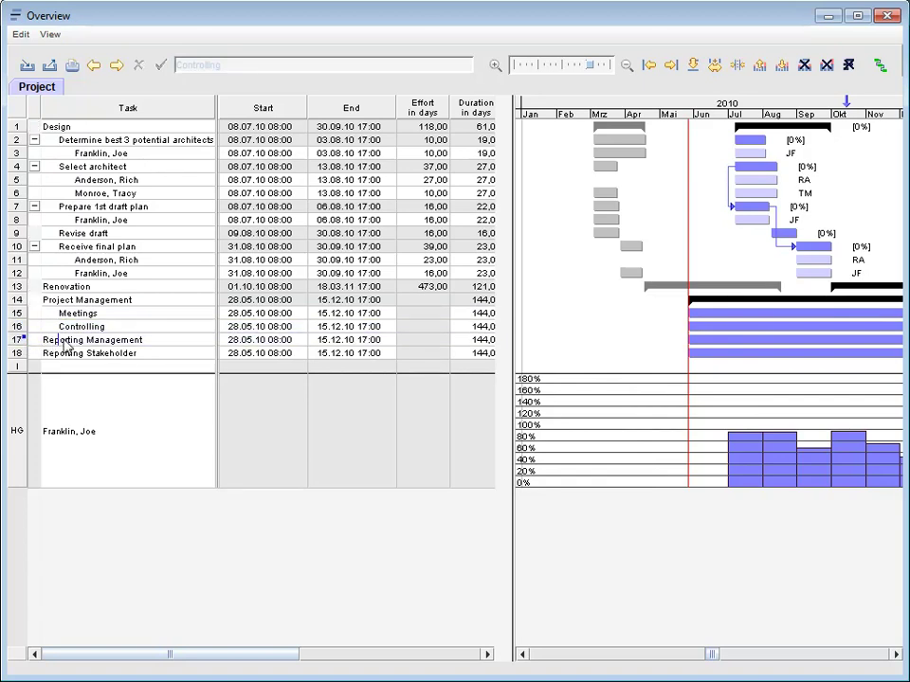
key(Tab)
click(50, 354)
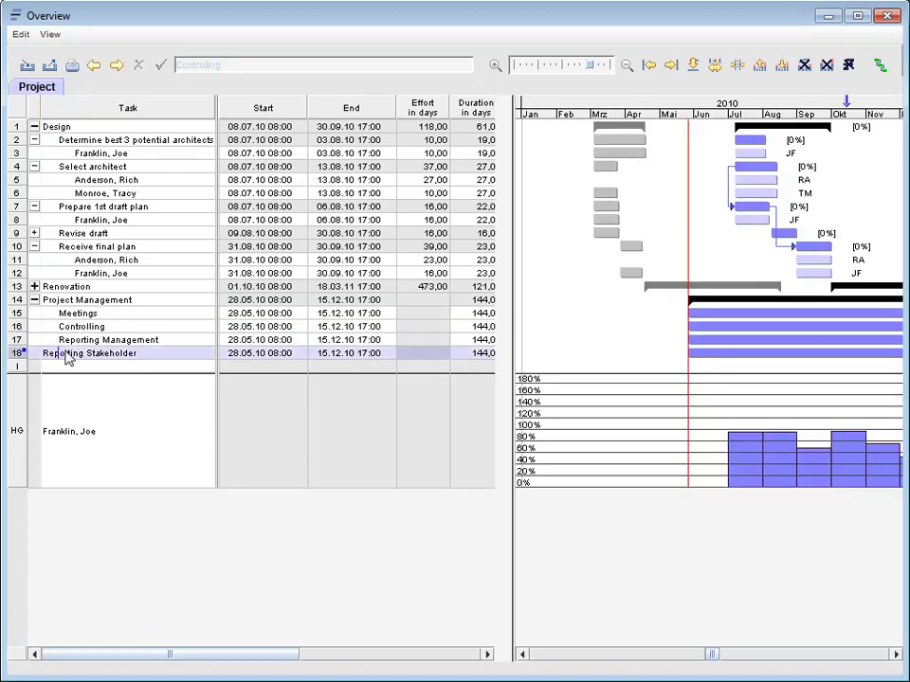
key(Tab)
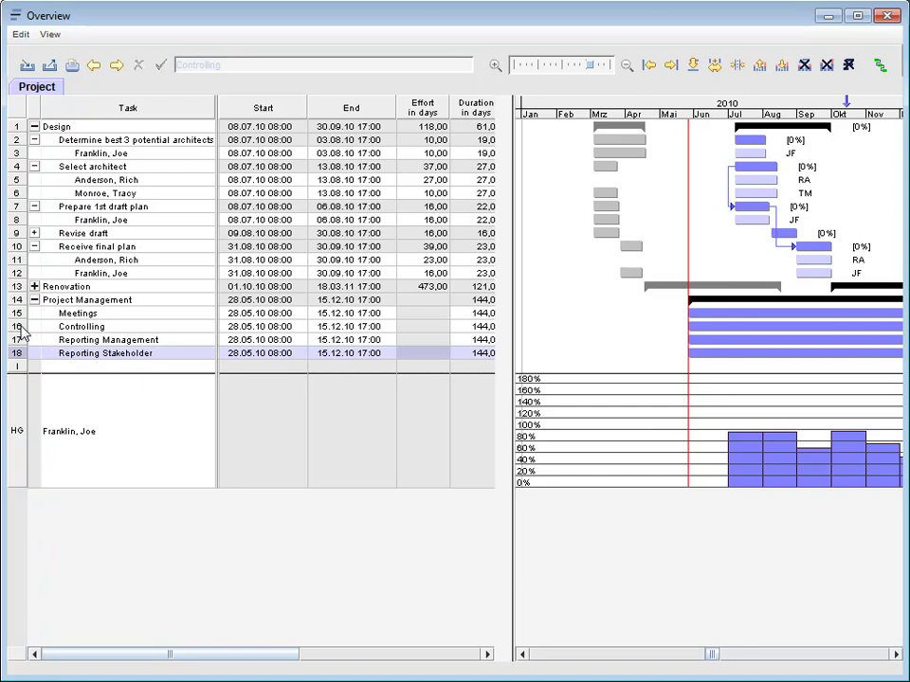
- Move the Controlling subtask down two rows so it follows Reporting Stakeholder
key(Up)
key(Up)
key(ctrl+Down)
key(ctrl+Down)
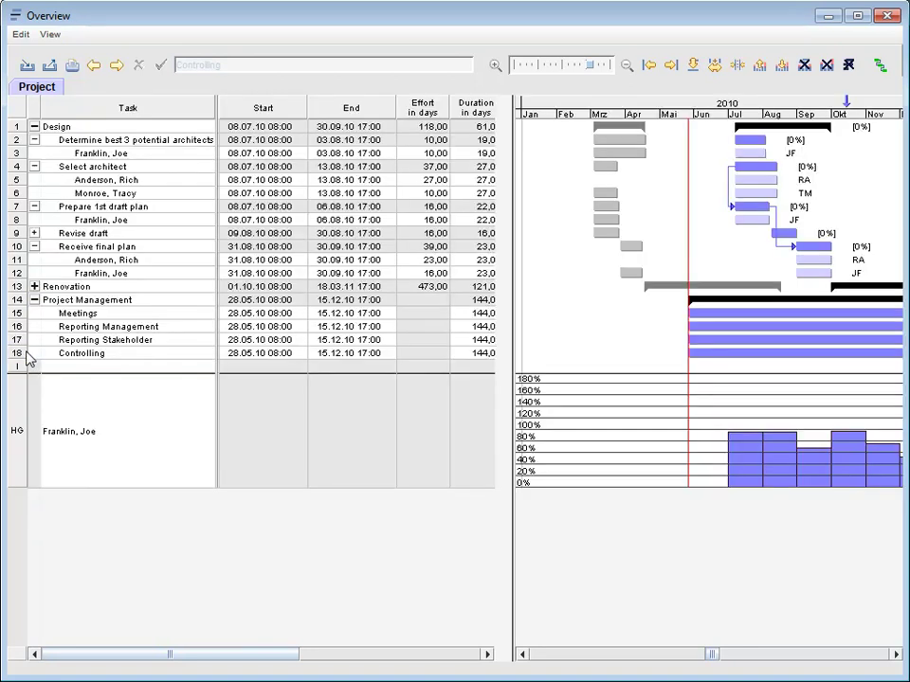
- Assign the first, second and fifth available resources to the Meetings task
right_click(76, 318)
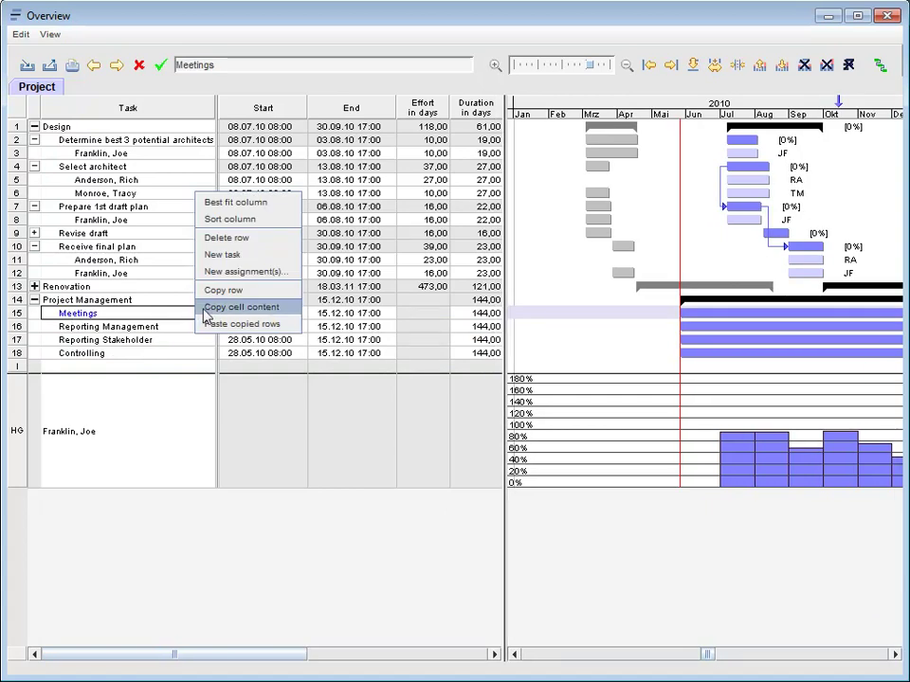
click(243, 273)
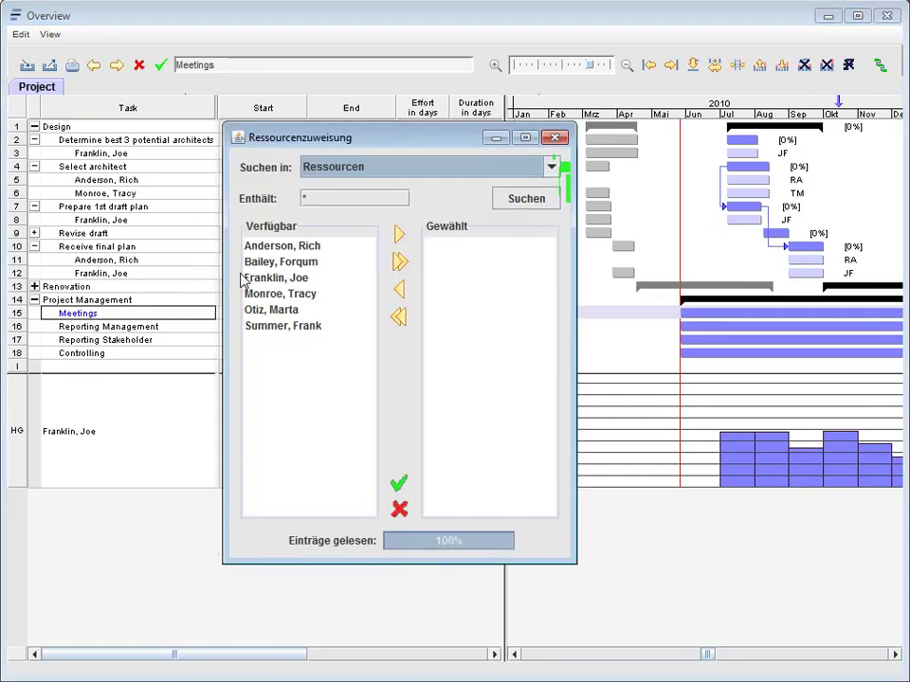
click(293, 248)
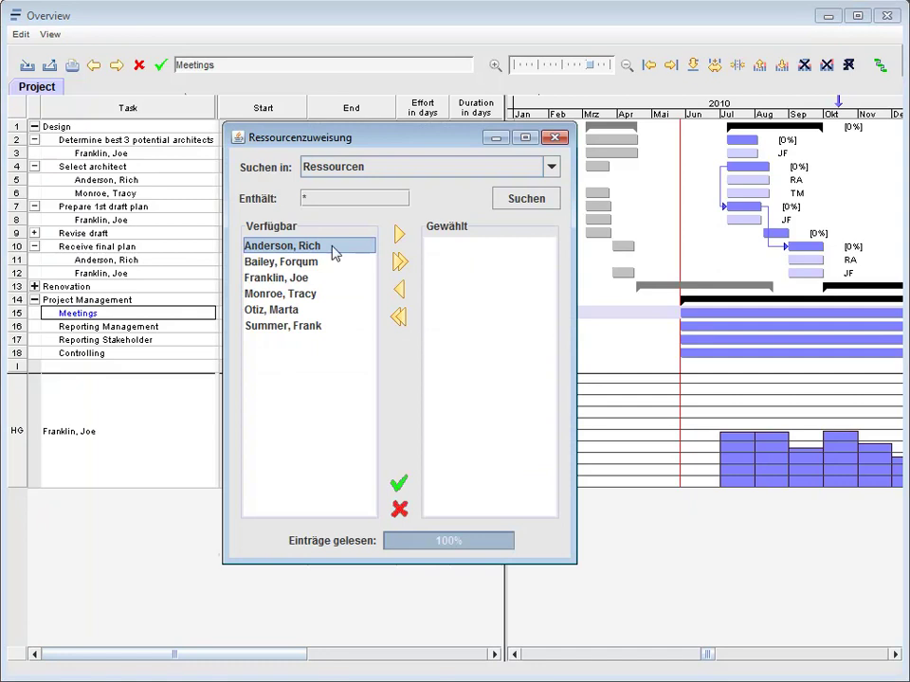
click(397, 236)
click(305, 264)
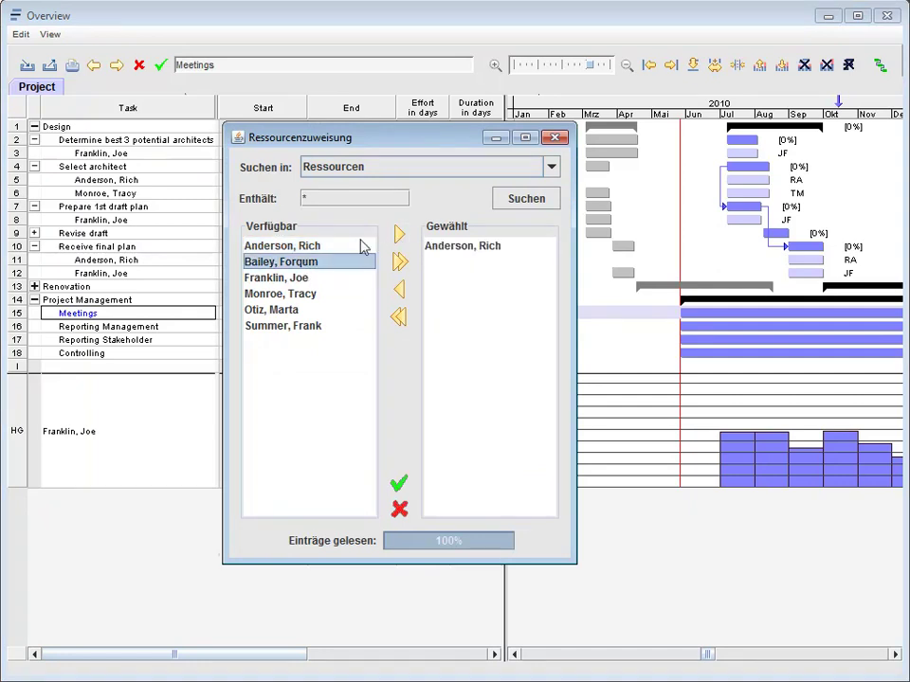
click(396, 237)
click(299, 311)
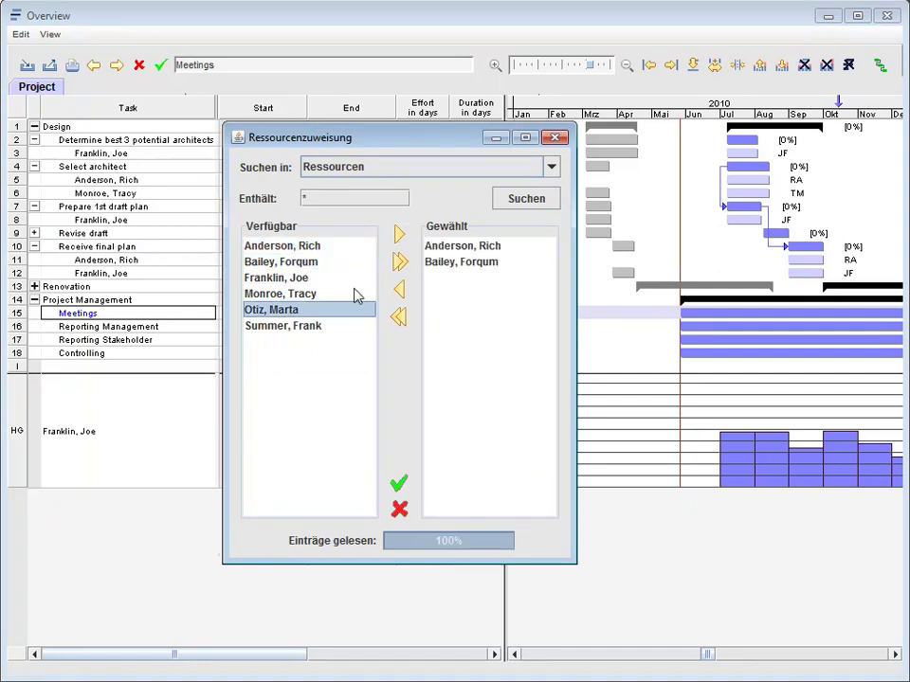
click(399, 237)
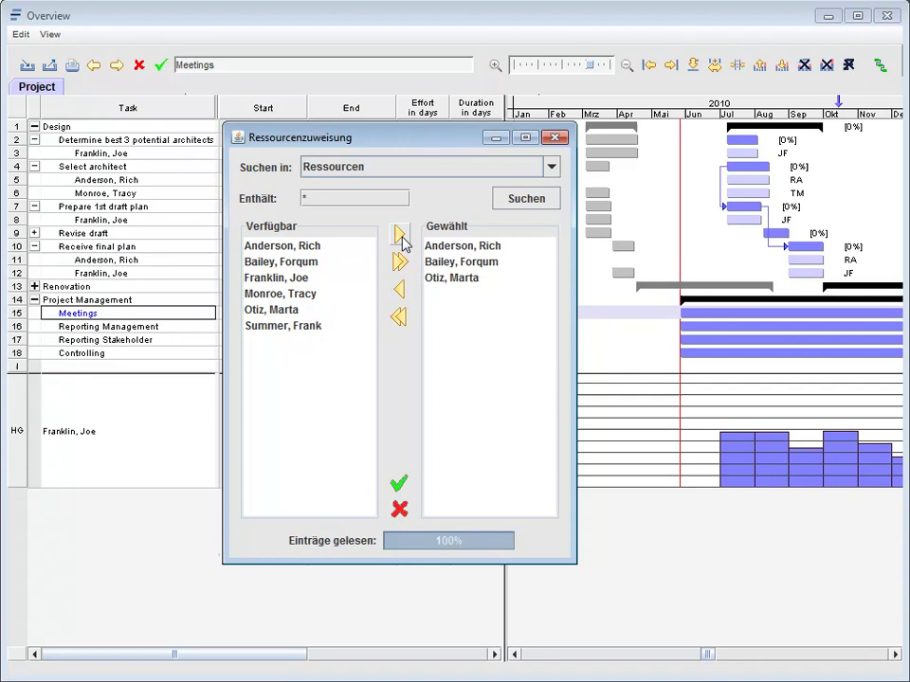
click(398, 485)
- Assign the same three resources to Reporting Management, Reporting Stakeholder and Controlling
click(137, 369)
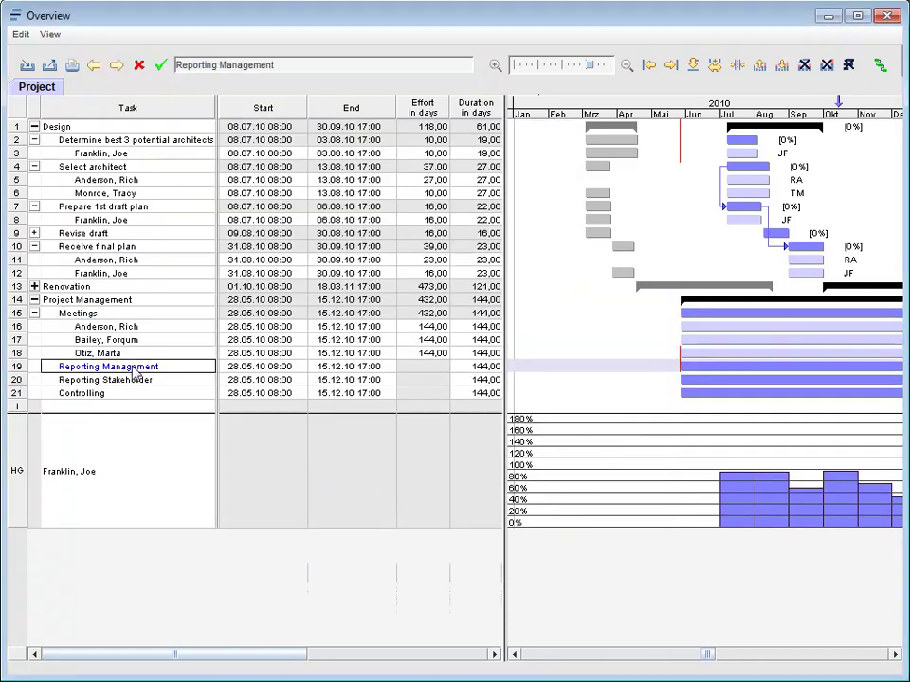
click(135, 368)
click(398, 485)
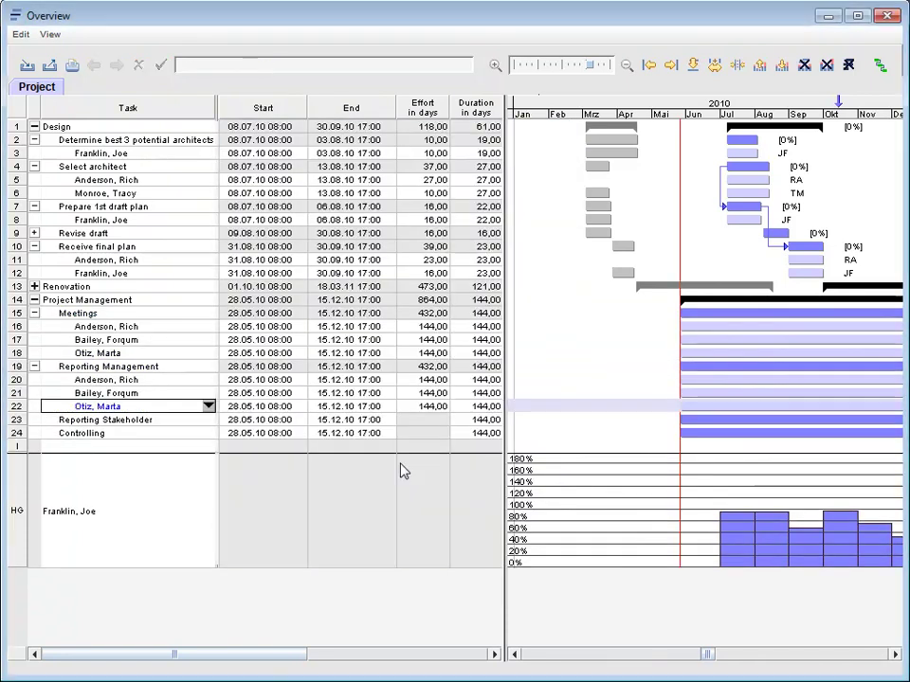
click(167, 427)
click(168, 427)
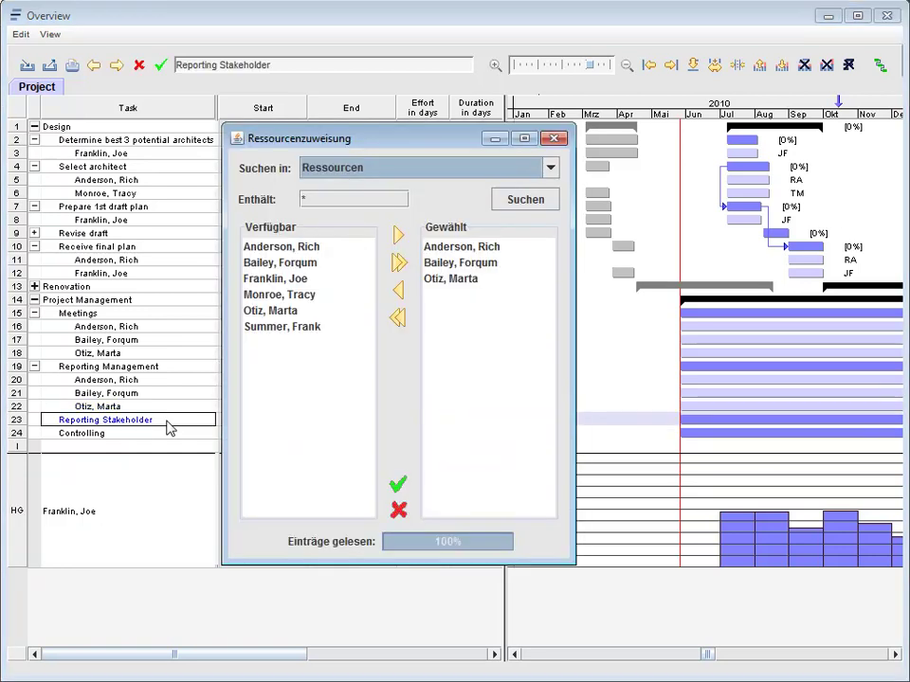
click(398, 485)
click(98, 479)
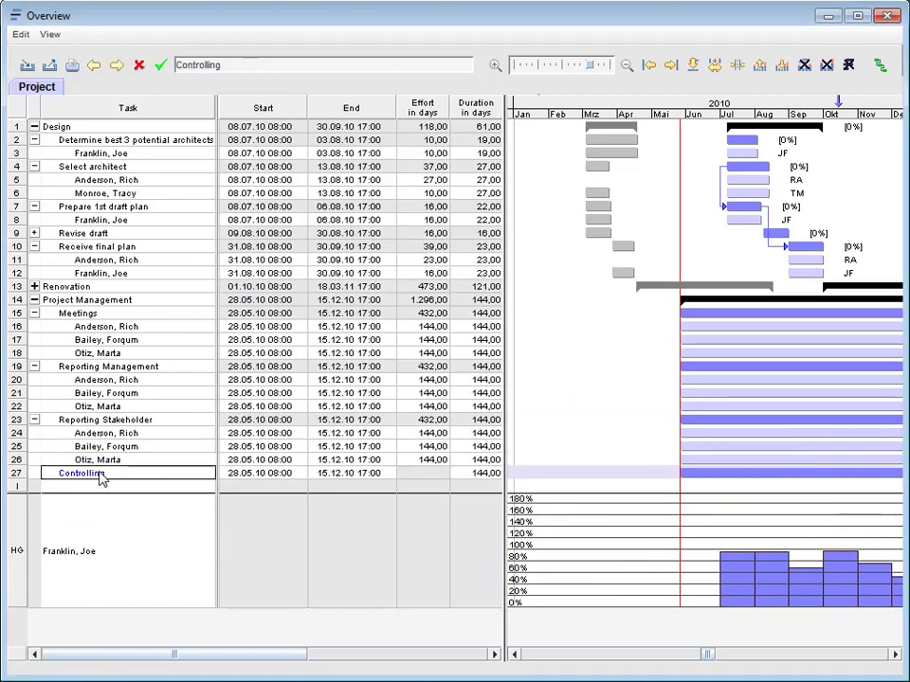
click(99, 478)
click(398, 485)
- Set each resource's effort to 5 days under Meetings and 10 days under Reporting Management
click(433, 326)
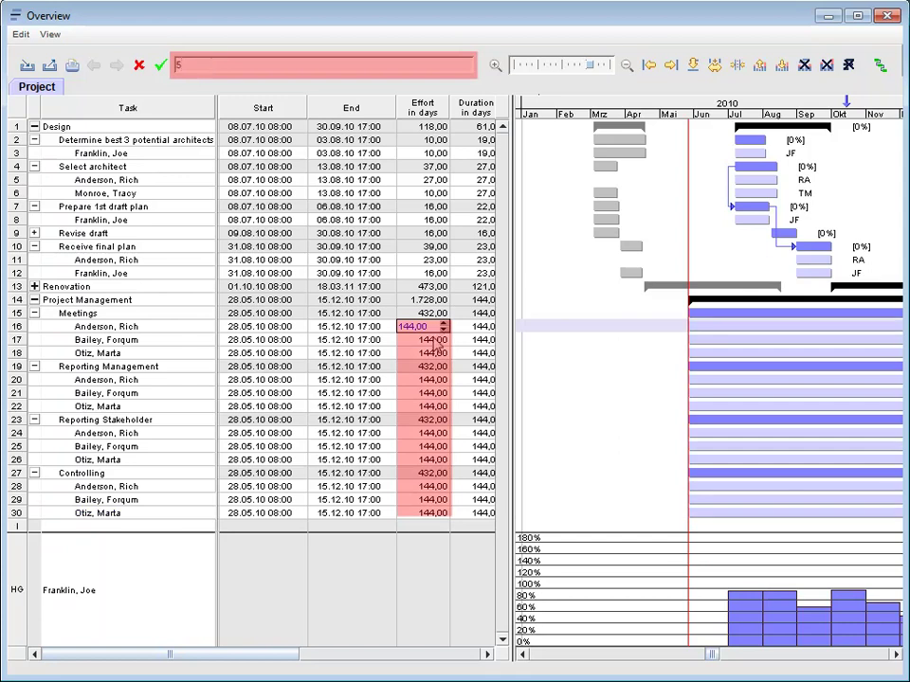
key(Return)
click(431, 380)
key(Return)
text(10)
key(Return)
text(10)
key(Return)
- Set each resource's effort to 14 days under Reporting Stakeholder and 11 days under Controlling
text(14)
key(Return)
text(14)
key(Return)
text(11)
key(Return)
text(11)
key(Return)
text(11)
key(Return)
- Switch the workload histogram to the second resource assigned to Meetings
click(130, 589)
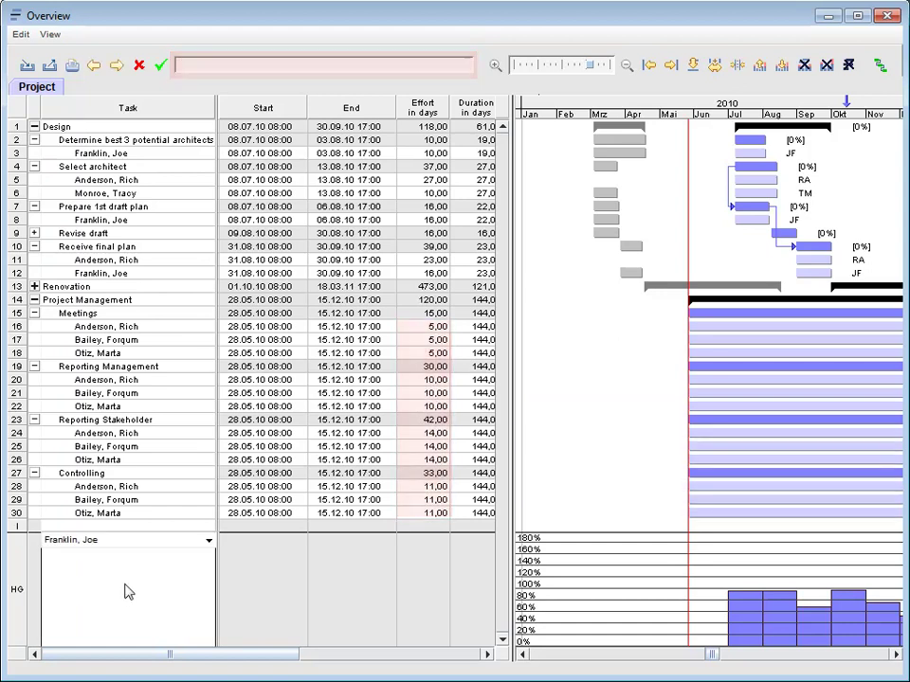
click(208, 541)
click(198, 567)
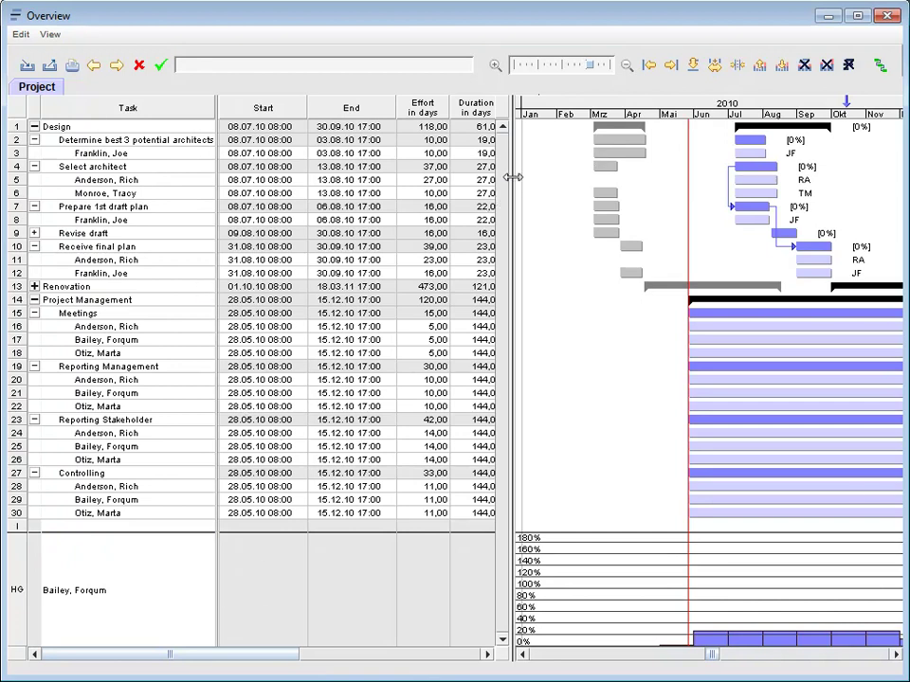
- Narrow the task table and link Meetings, Reporting Management, Reporting Stakeholder and Controlling in sequence in the Gantt chart
drag(515, 185, 238, 185)
drag(446, 315, 449, 471)
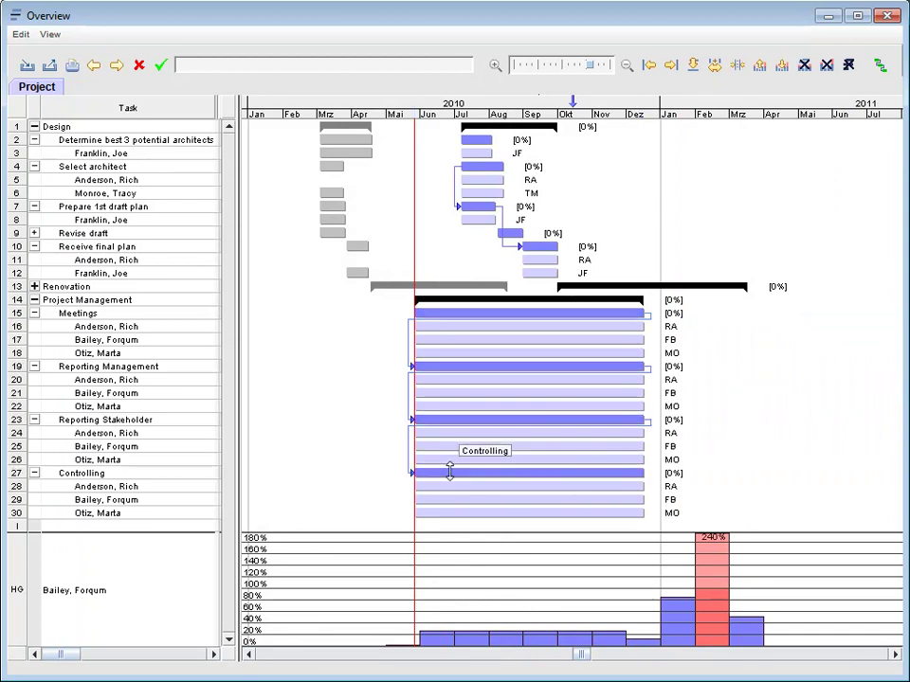
- Change the three links joining Meetings, Reporting Management, Reporting Stakeholder and Controlling to the Start-to-Start constraint type
double_click(403, 364)
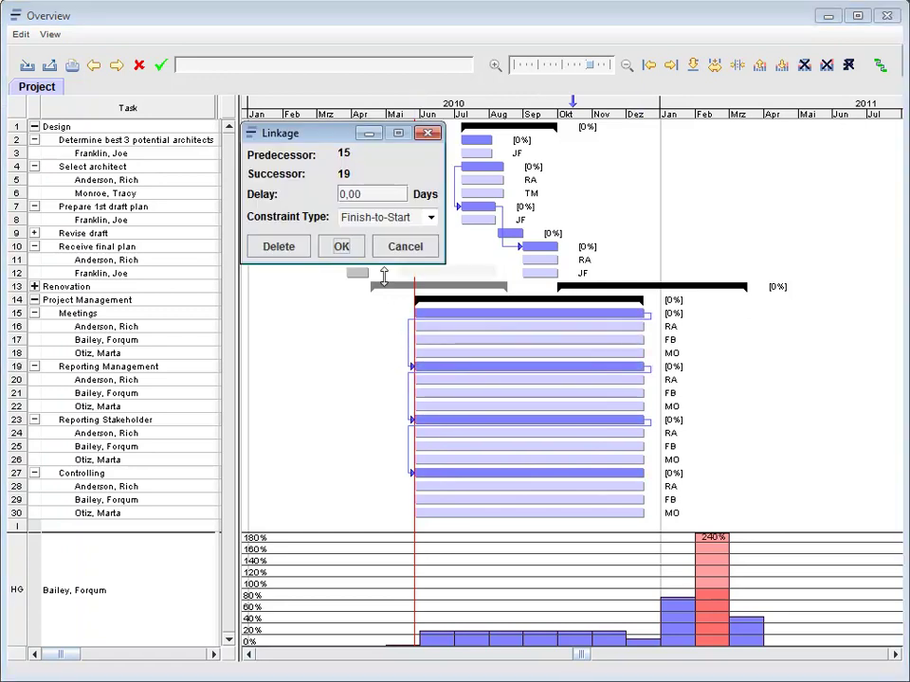
click(371, 218)
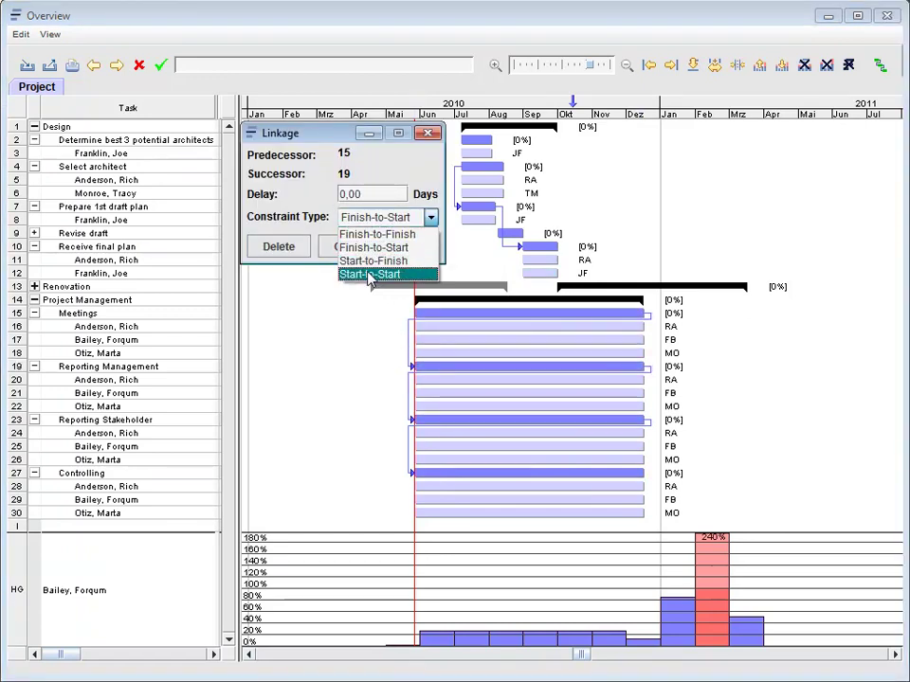
click(368, 273)
click(351, 249)
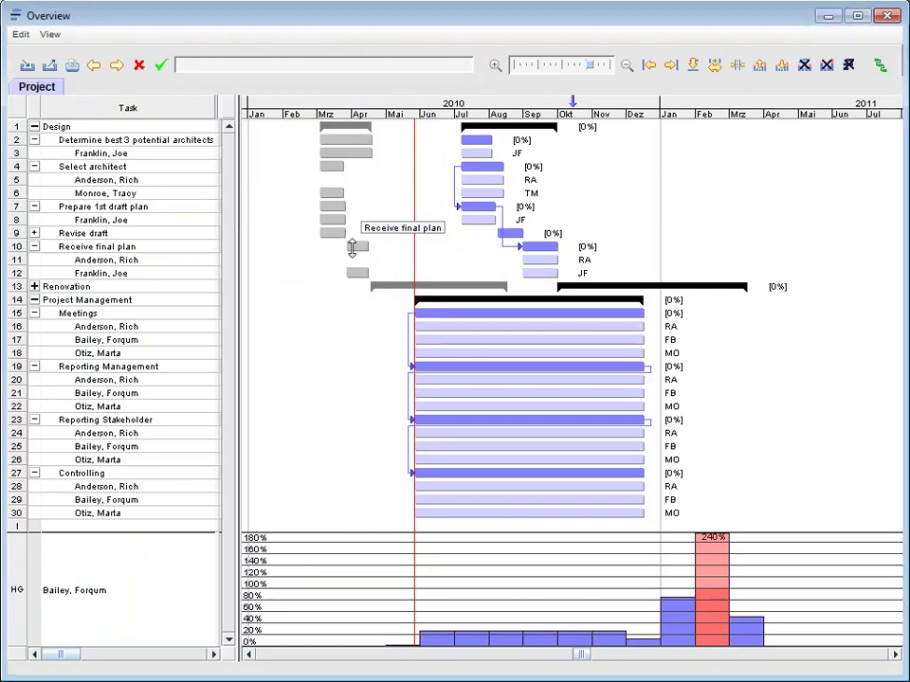
double_click(405, 389)
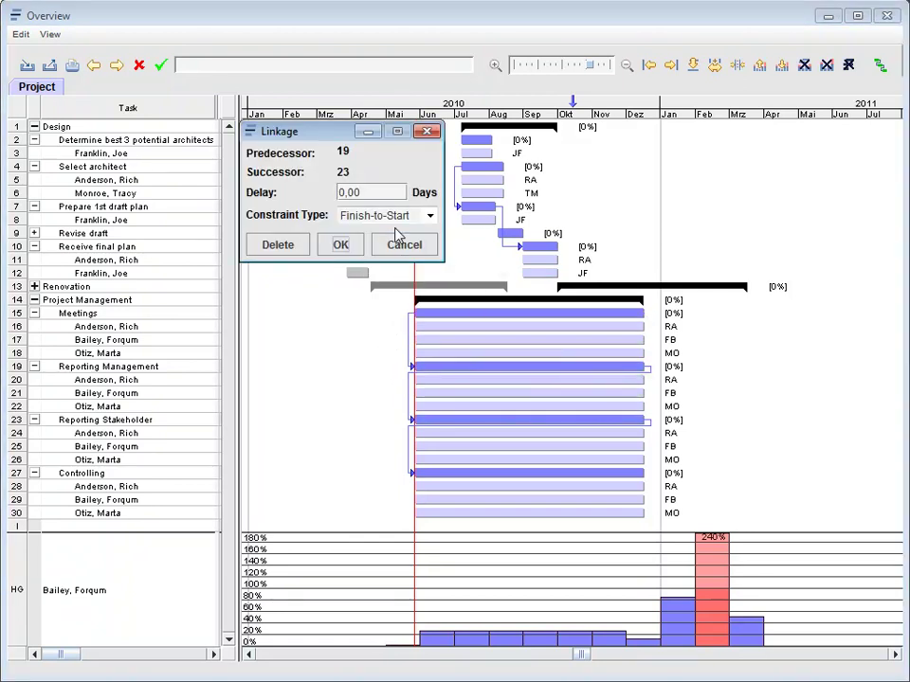
click(428, 214)
click(377, 267)
click(347, 248)
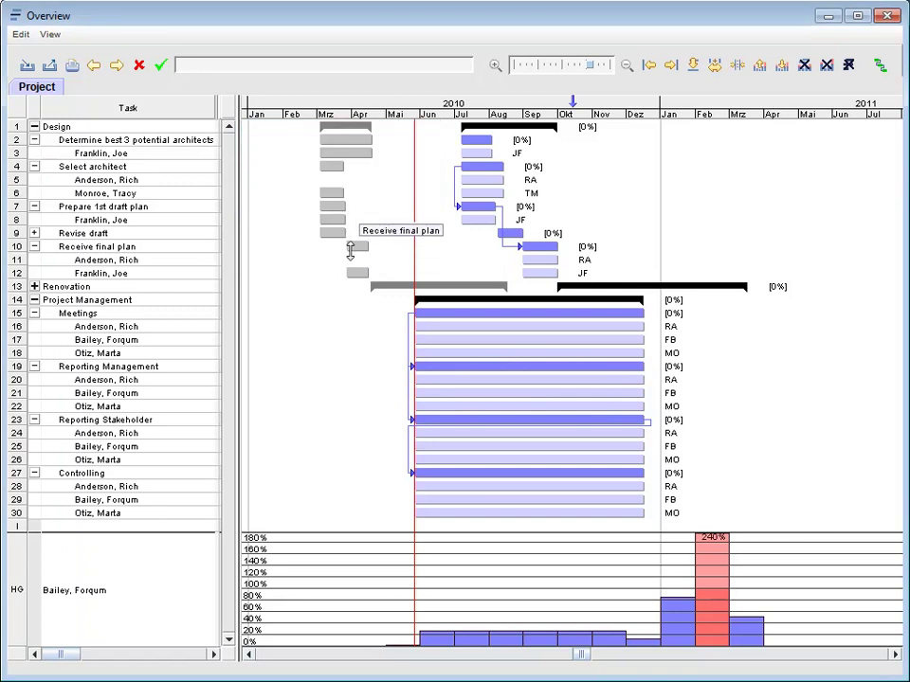
double_click(408, 441)
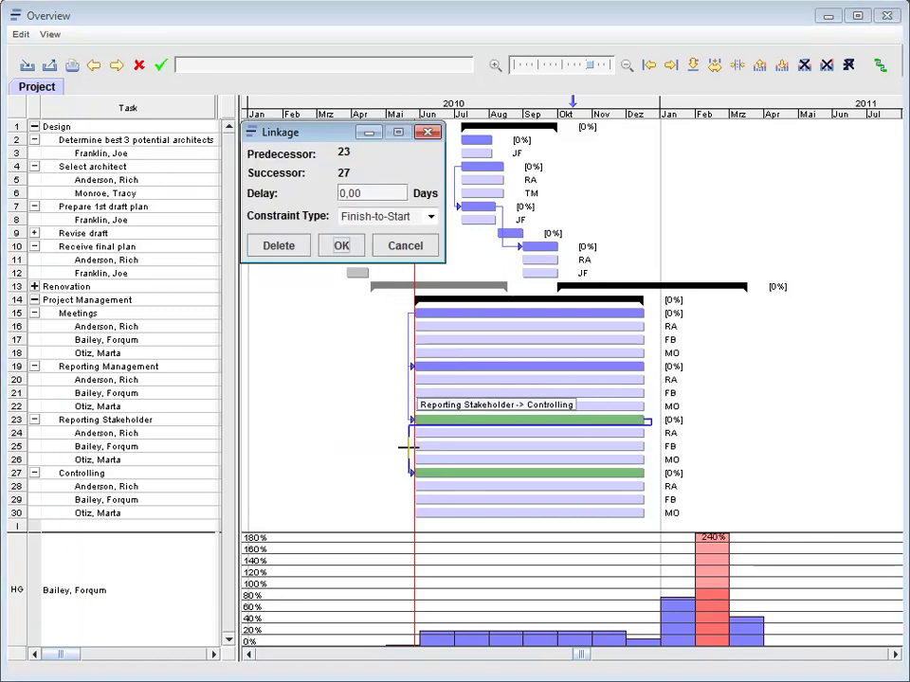
click(429, 216)
click(381, 273)
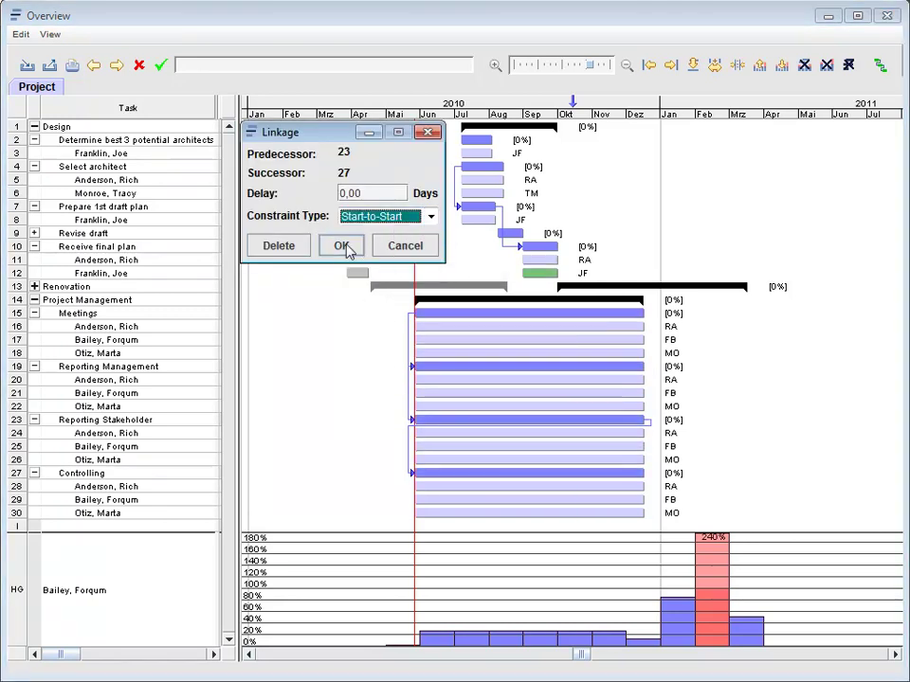
click(344, 247)
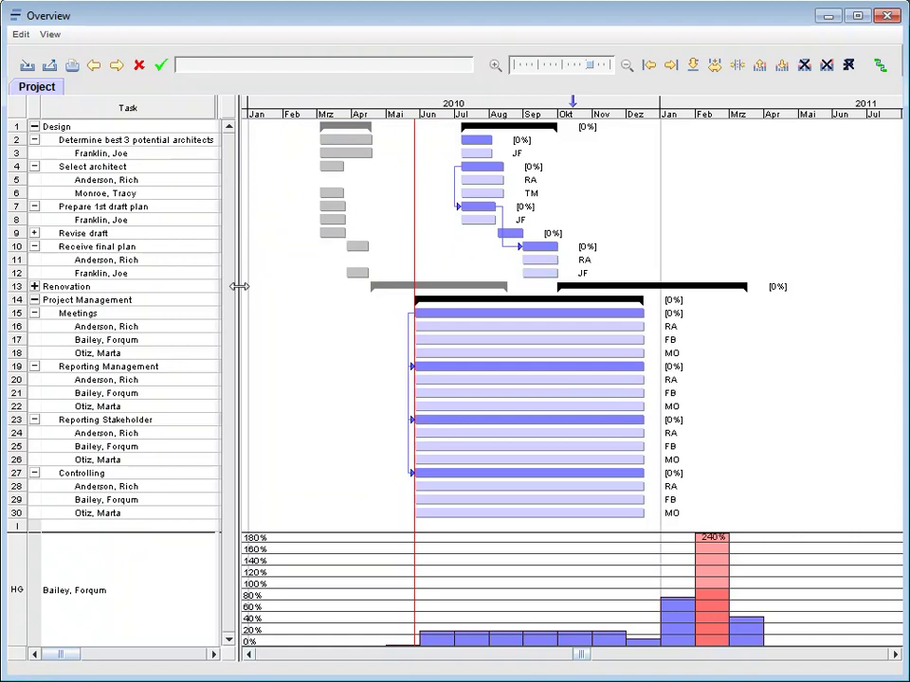
- Collapse Project Management, link Determine best 3 potential architects to it with a Start-to-Start constraint, and recalculate the schedule
click(33, 303)
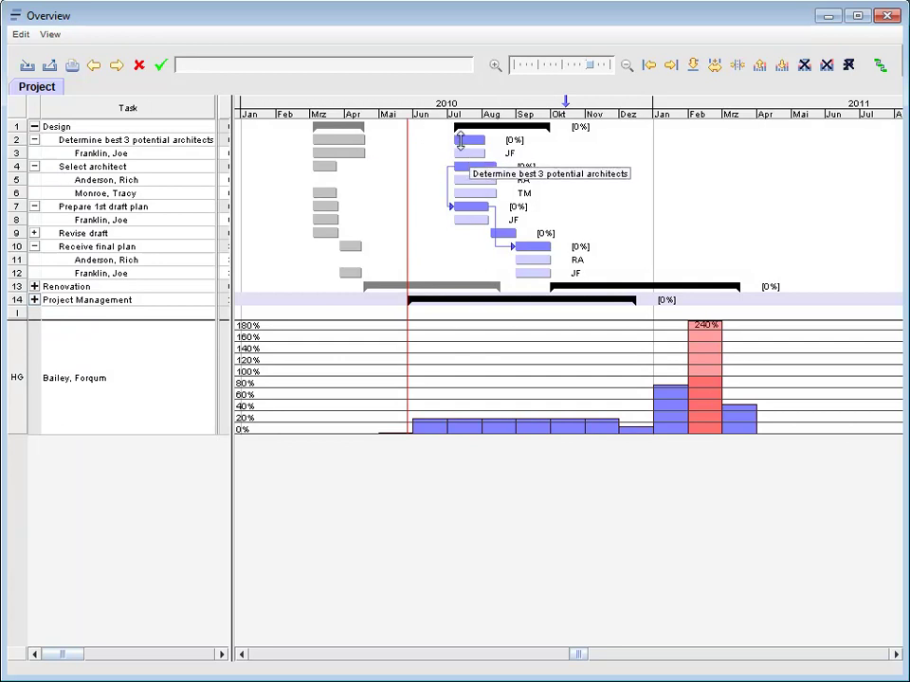
drag(460, 140, 456, 295)
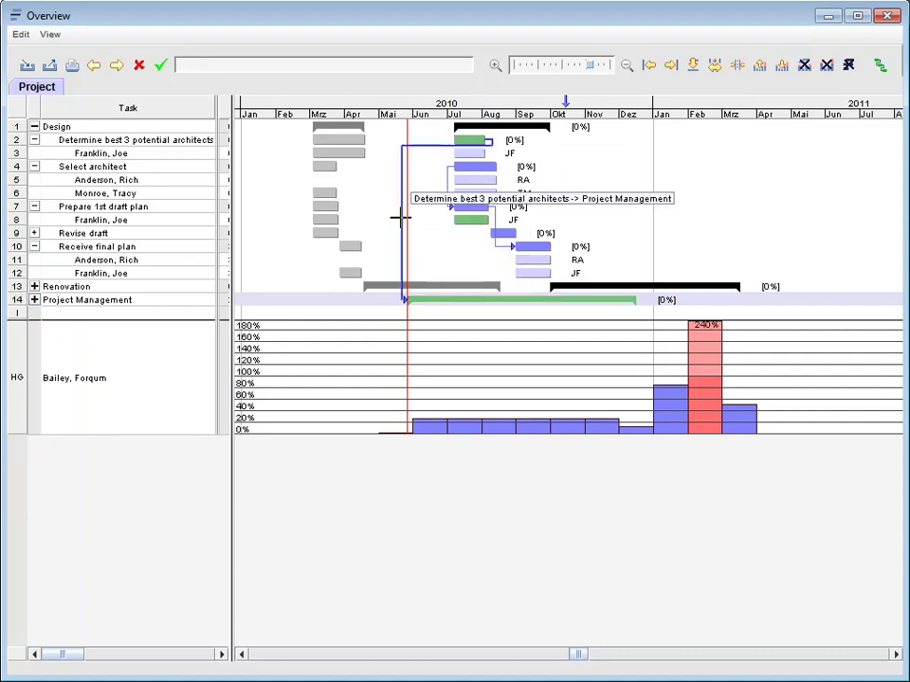
double_click(399, 218)
click(401, 220)
click(399, 271)
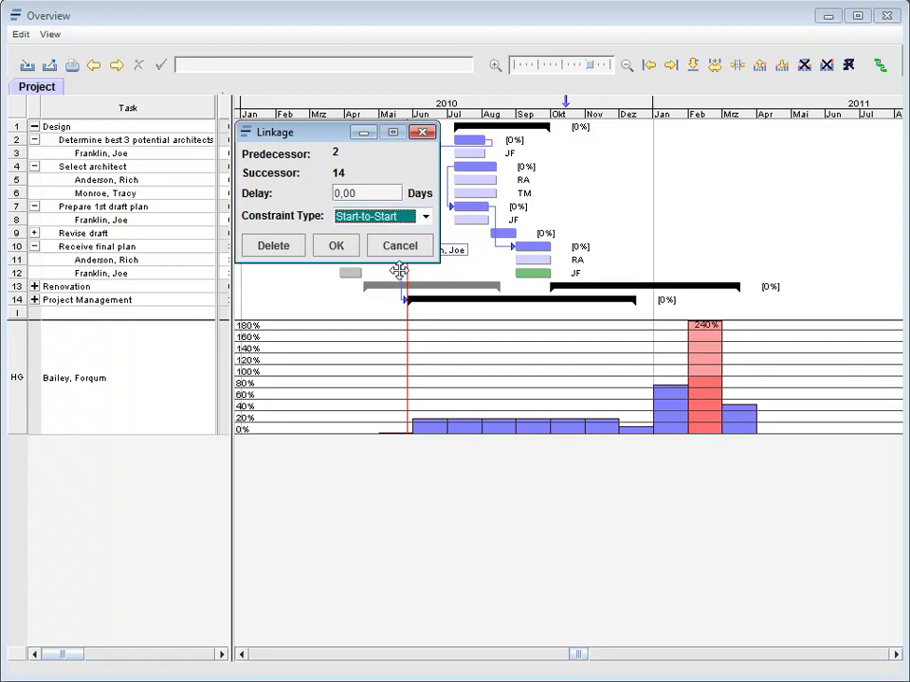
click(349, 249)
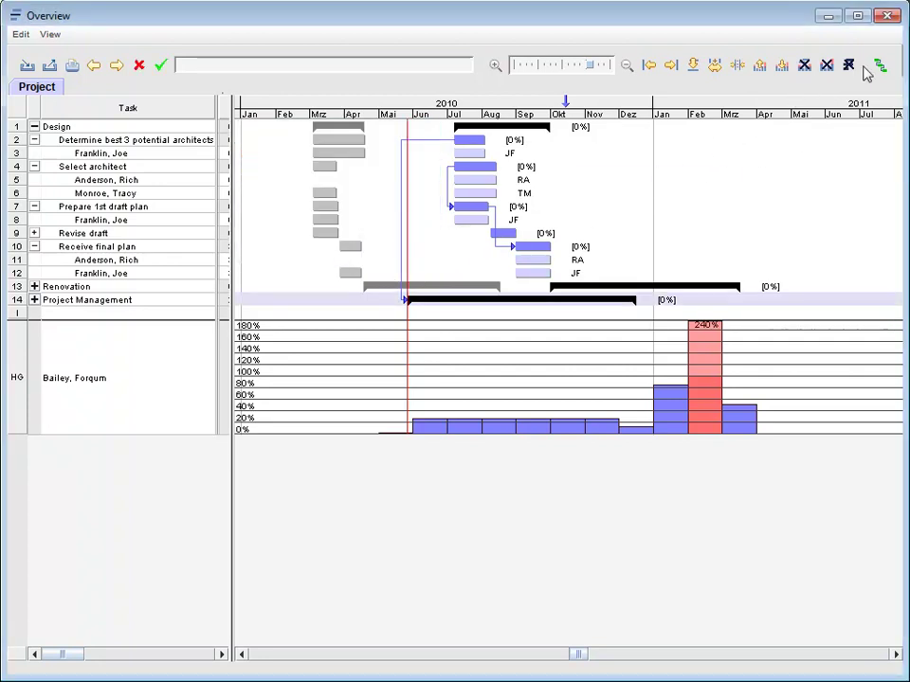
key(Return)
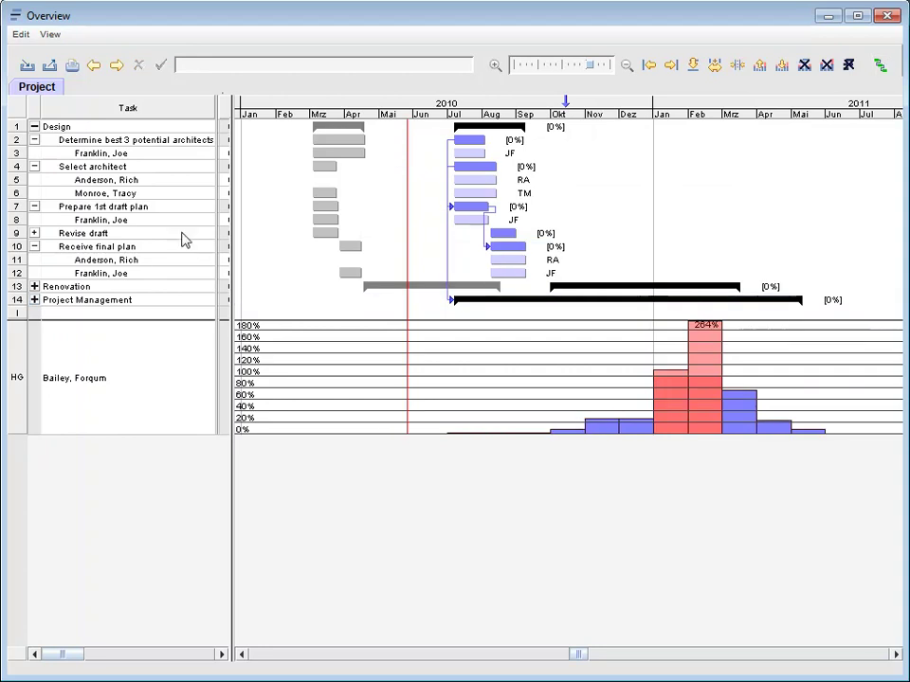
- Expand Project Management and record an actual start of 27.05.10 and an actual effort of 3 days for the second Meetings resource
click(35, 300)
drag(231, 322, 753, 329)
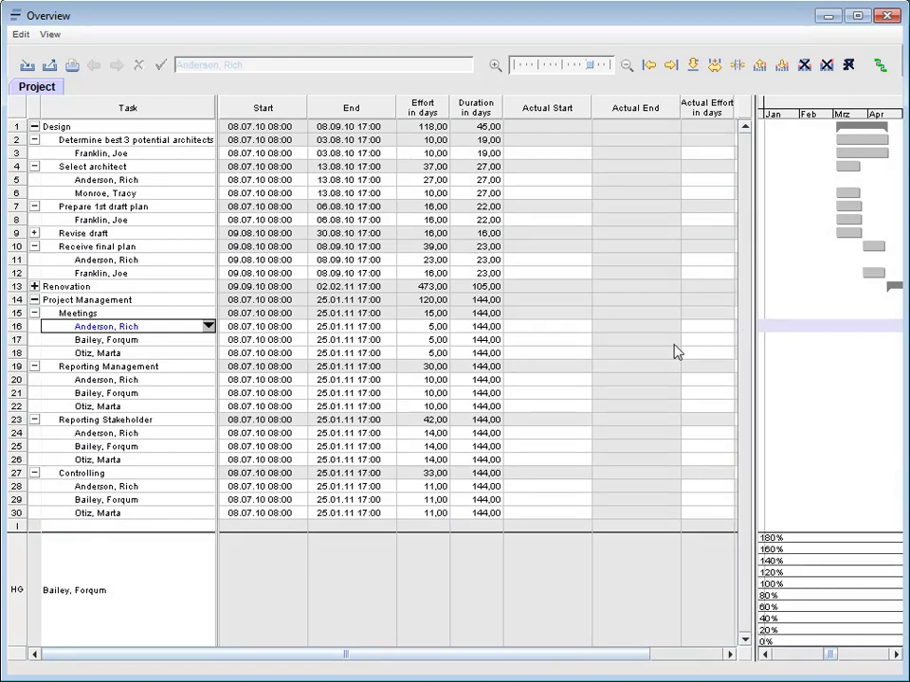
click(547, 339)
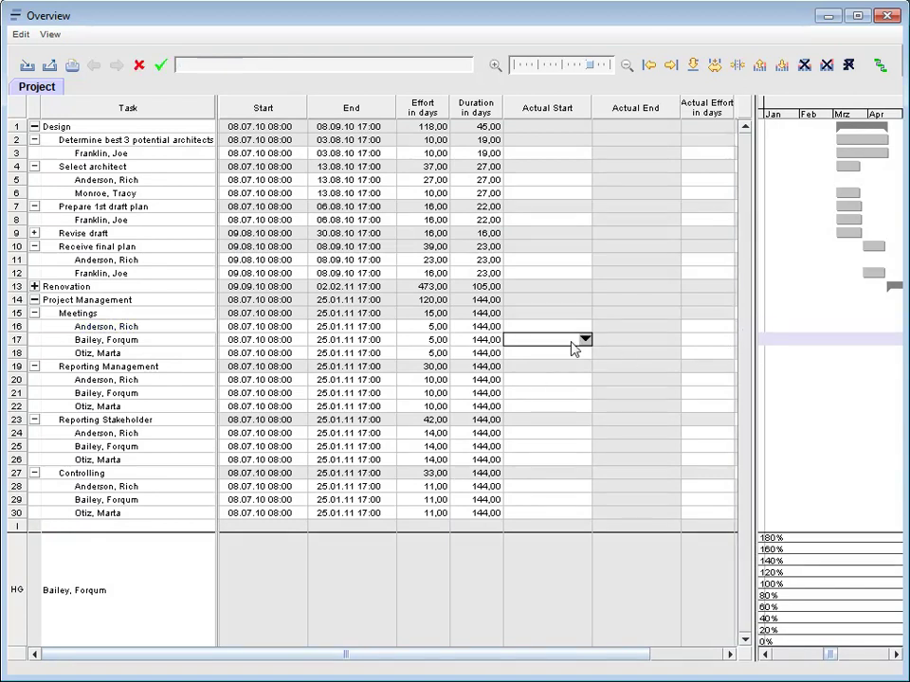
click(585, 339)
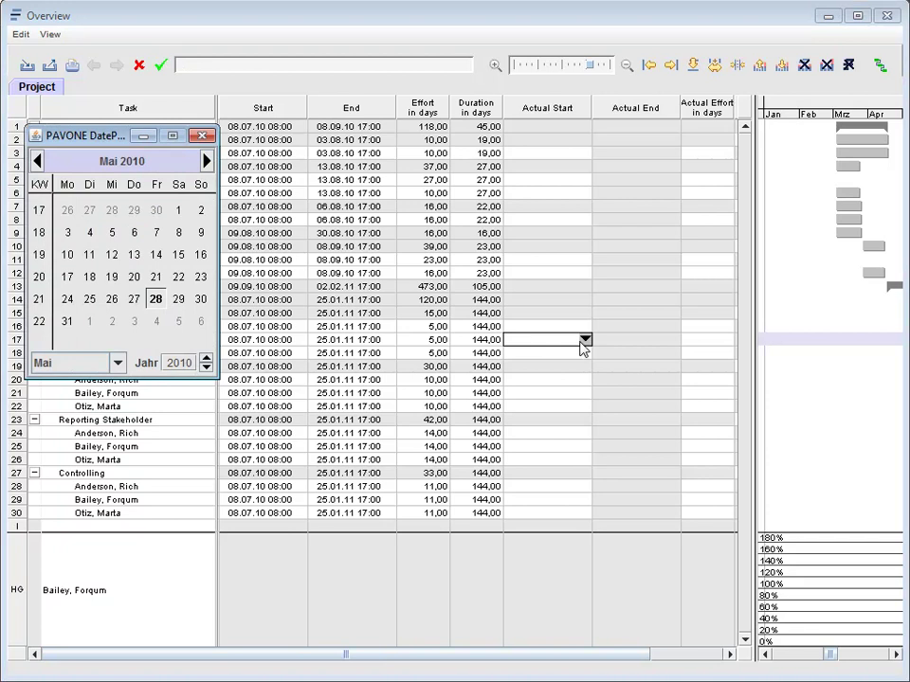
click(156, 299)
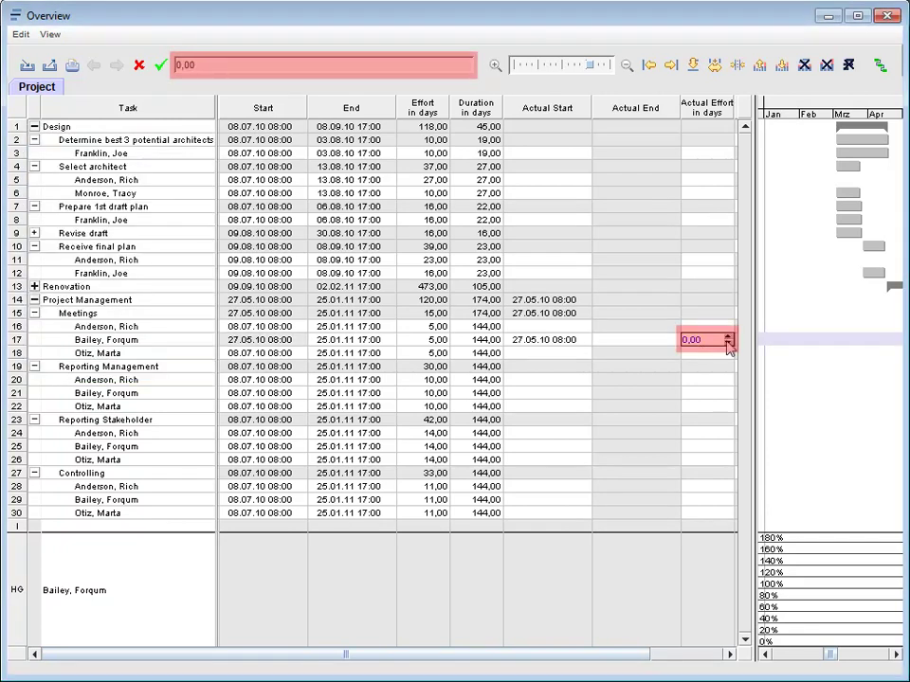
click(729, 337)
click(729, 336)
click(728, 336)
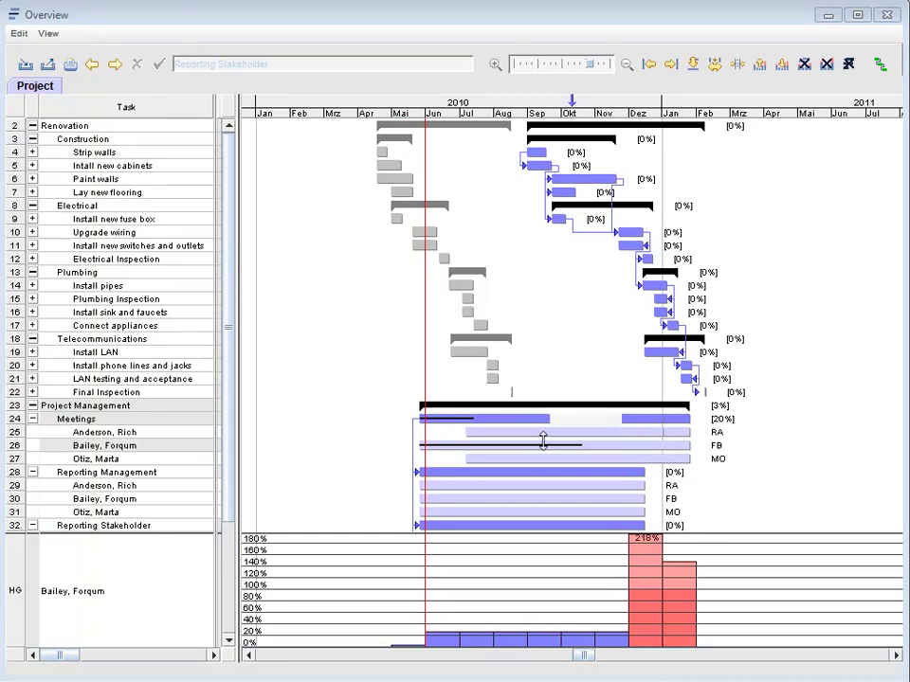
- Under Meetings, reschedule the first resource's bar to about mid-June to early October and the third's to about mid-August to late December 2010
click(690, 459)
drag(691, 458, 623, 458)
click(682, 431)
drag(682, 431, 544, 432)
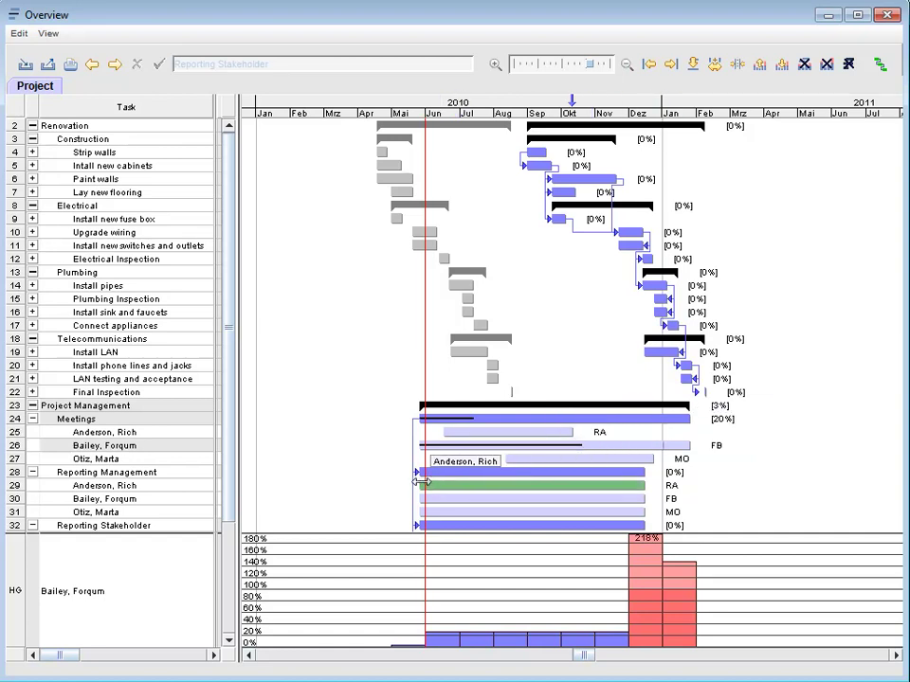
- Under Reporting Management, run the first resource from about early August to late November, start the second in late June, and shorten the third to mid-October
drag(423, 483, 519, 484)
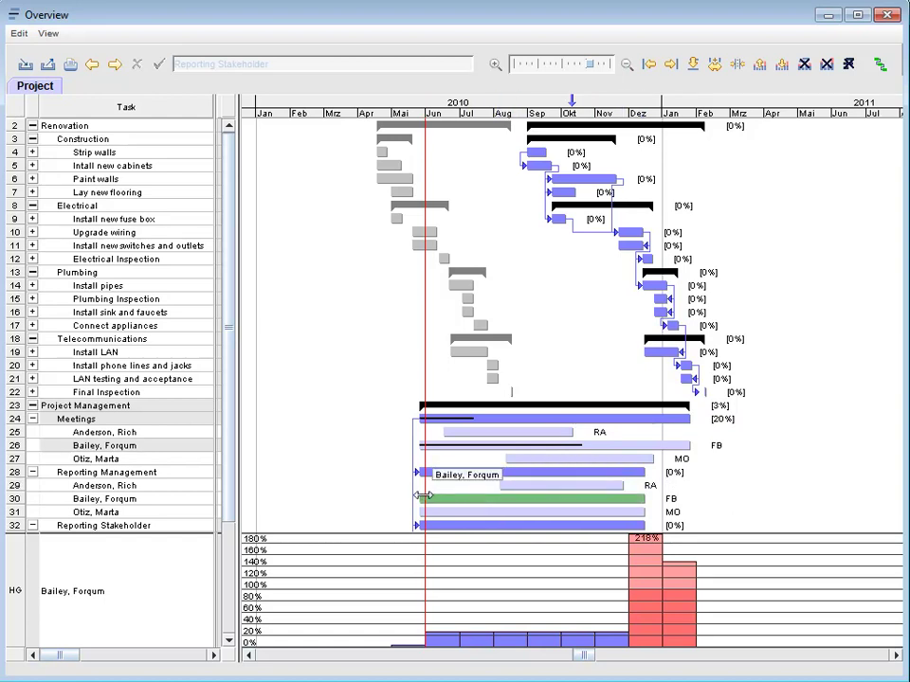
drag(428, 495, 459, 494)
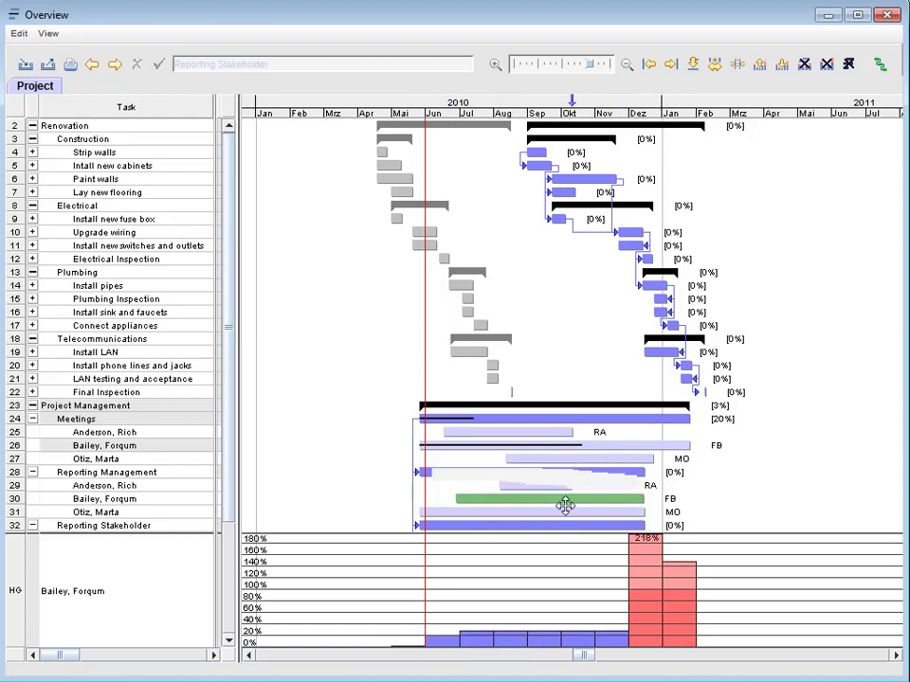
drag(641, 512, 578, 511)
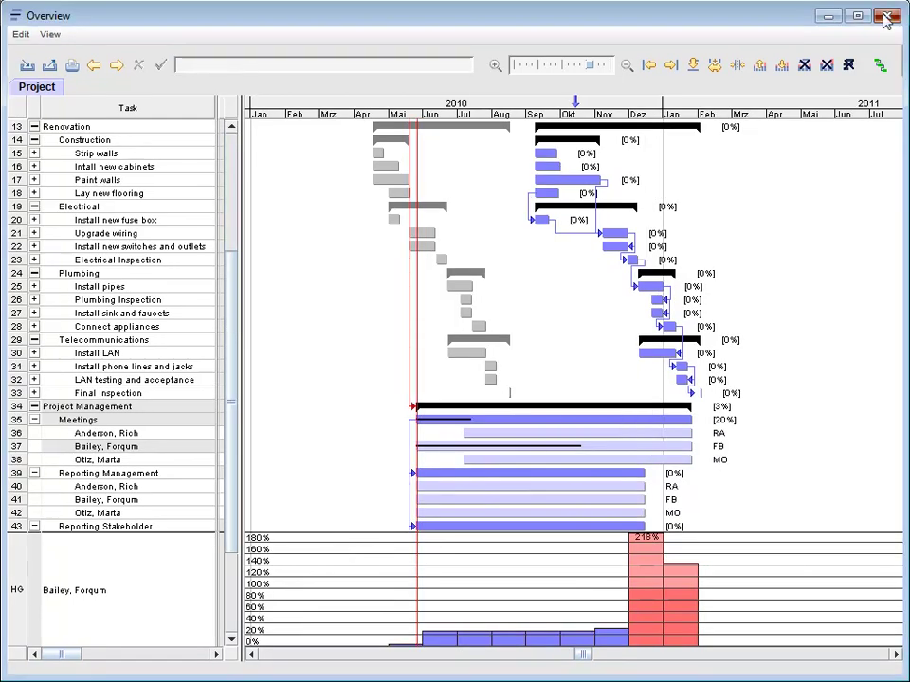
- Close the separate Gantt window and save and close the project plan
click(885, 16)
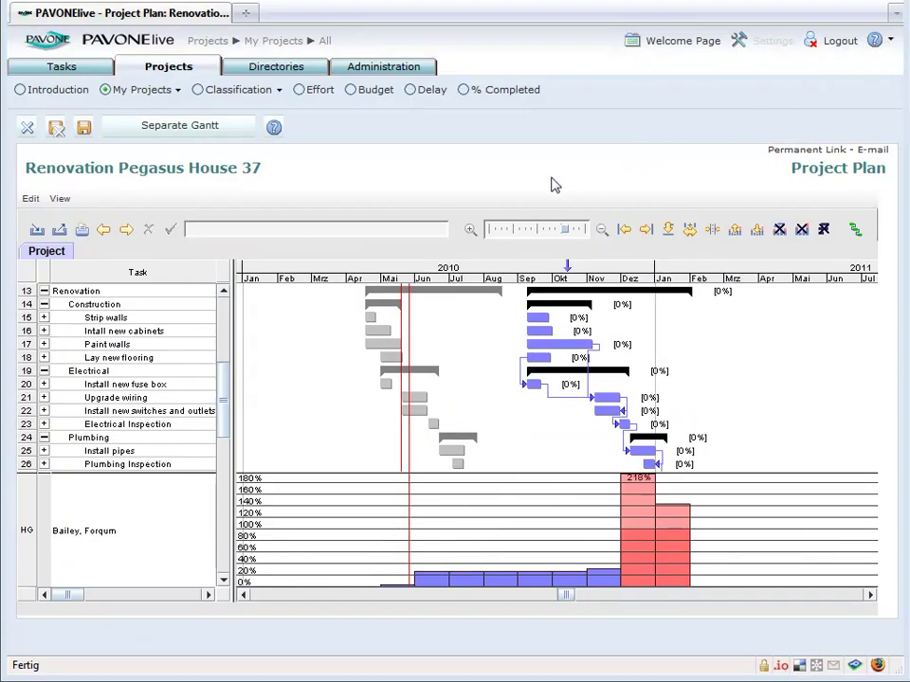
click(57, 128)
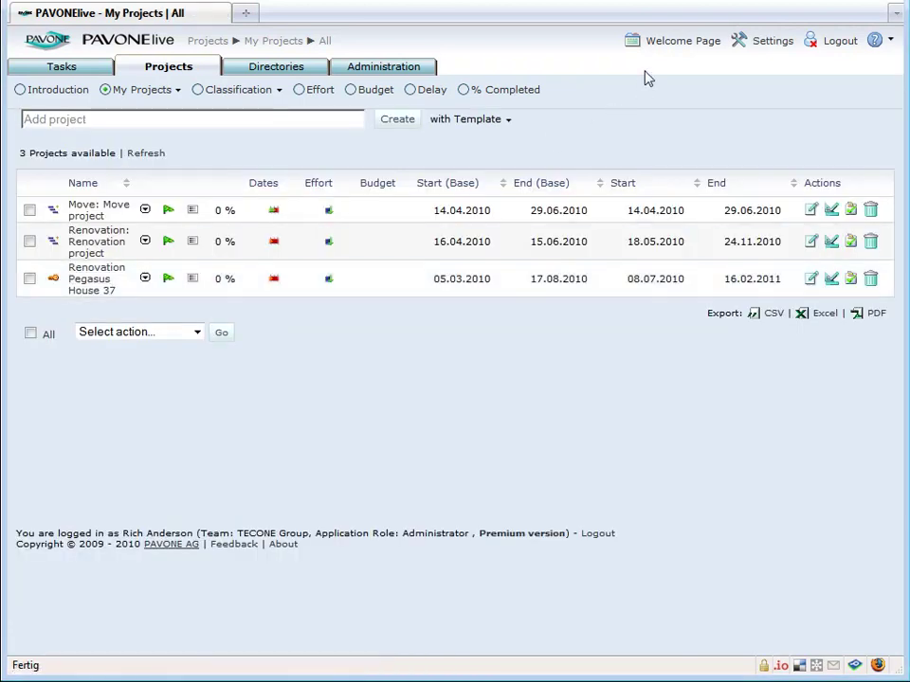